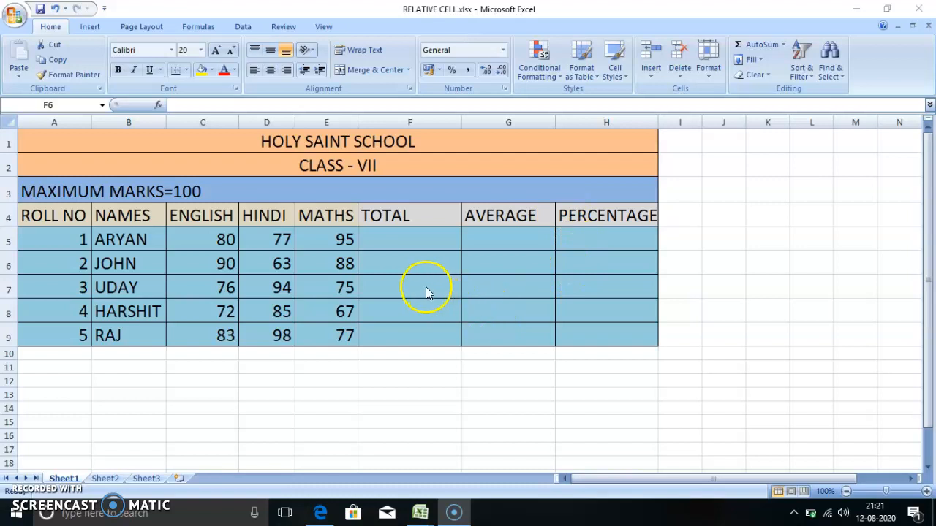
# Enter the formula =C5+D5+E5 in F5 to total the first student's English, Hindi and Maths marks.
pyautogui.click(271, 182)
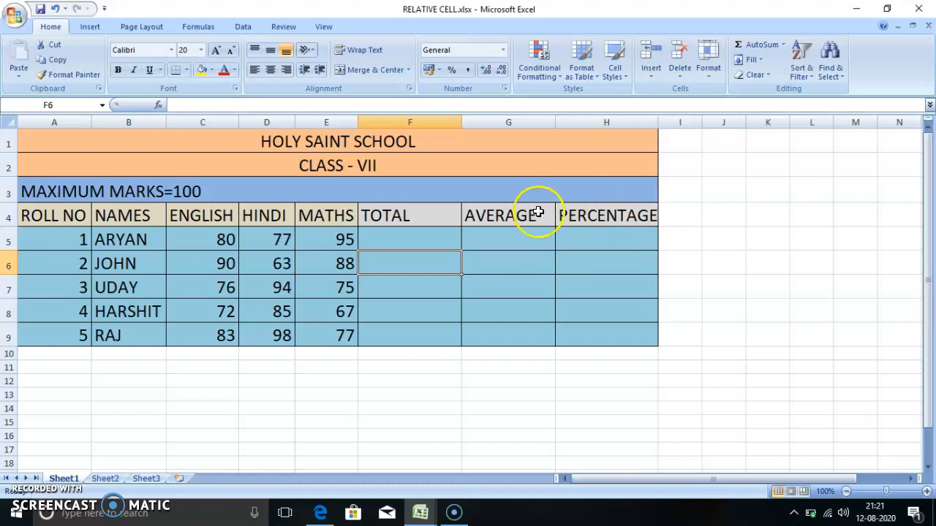
pyautogui.click(421, 240)
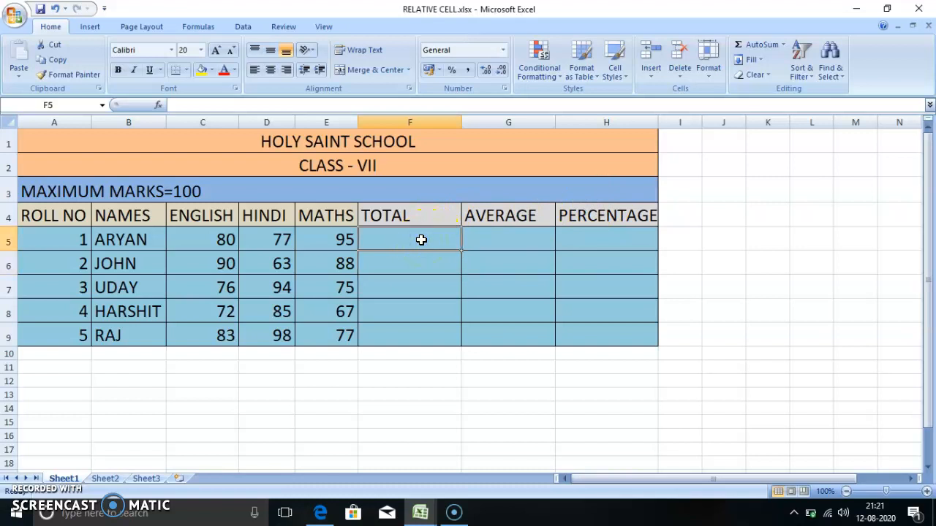
pyautogui.write('=')
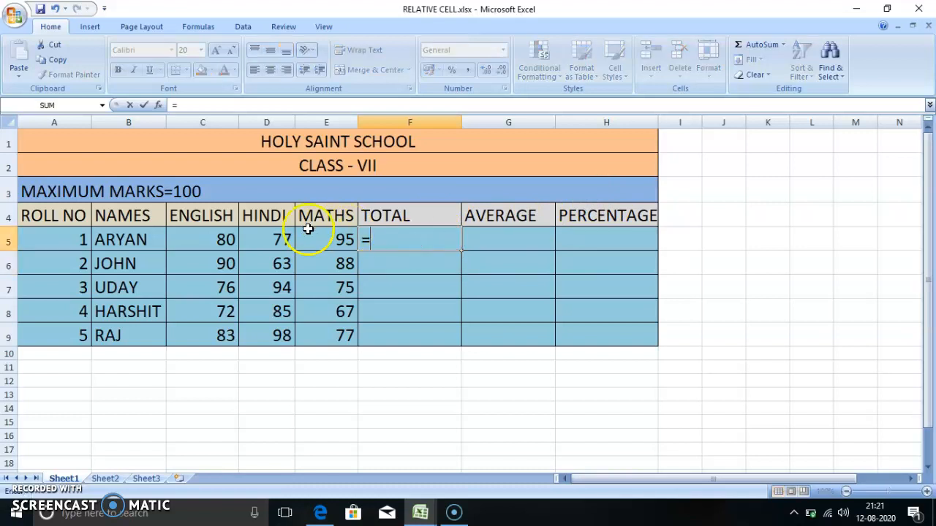
pyautogui.click(206, 243)
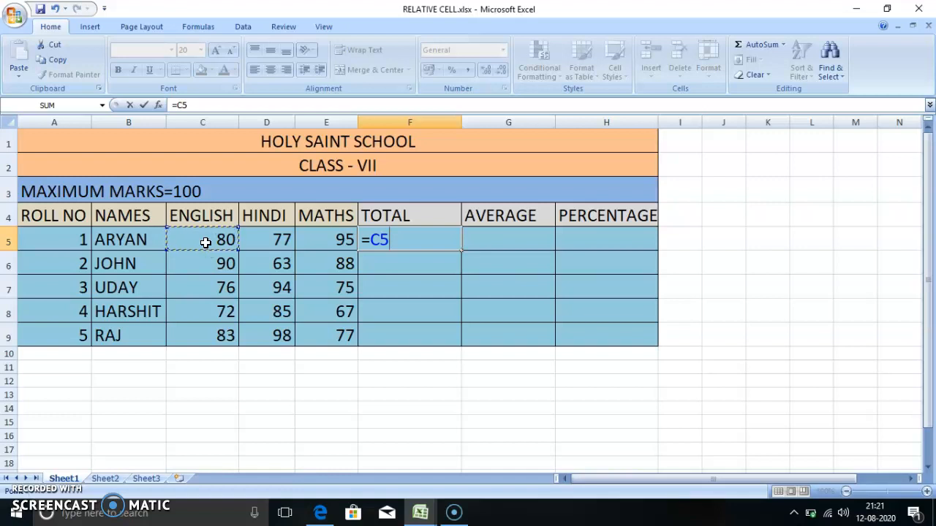
pyautogui.write('+')
pyautogui.click(262, 242)
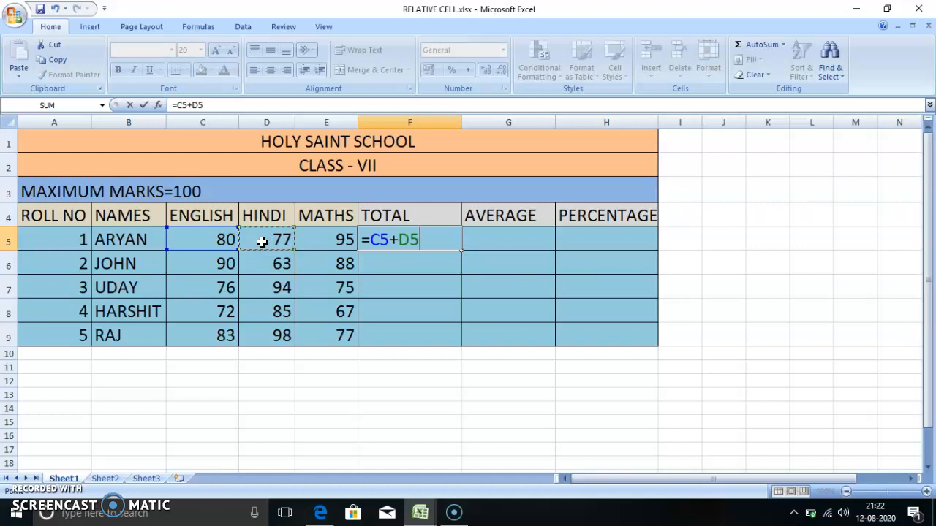
pyautogui.write('+')
pyautogui.click(320, 247)
pyautogui.click(320, 248)
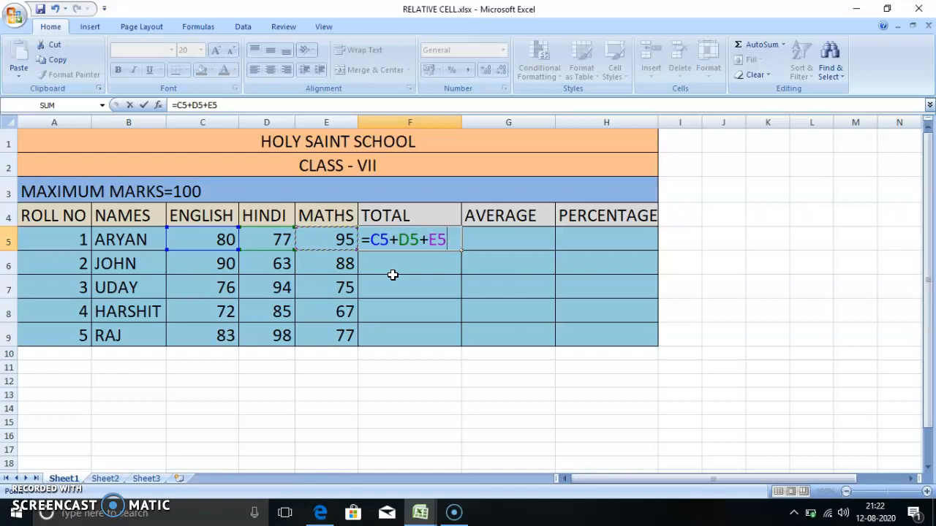
pyautogui.press('Return')
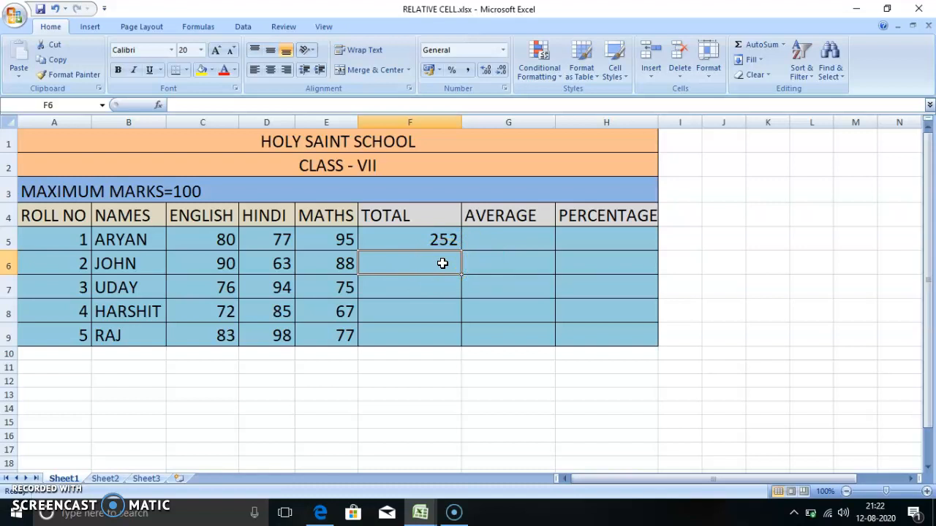
# Total the second student's three subject marks in F6 with the formula =C6+D6+E6.
pyautogui.write('=')
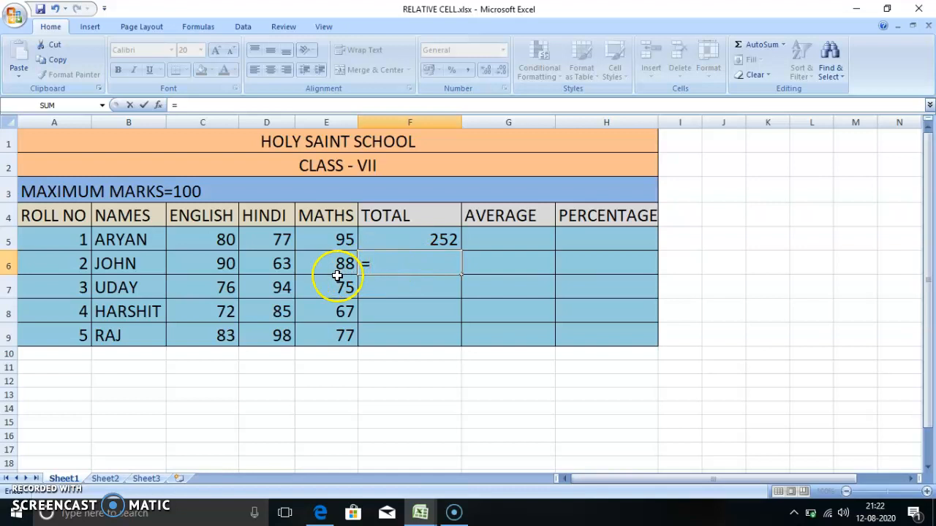
pyautogui.click(213, 264)
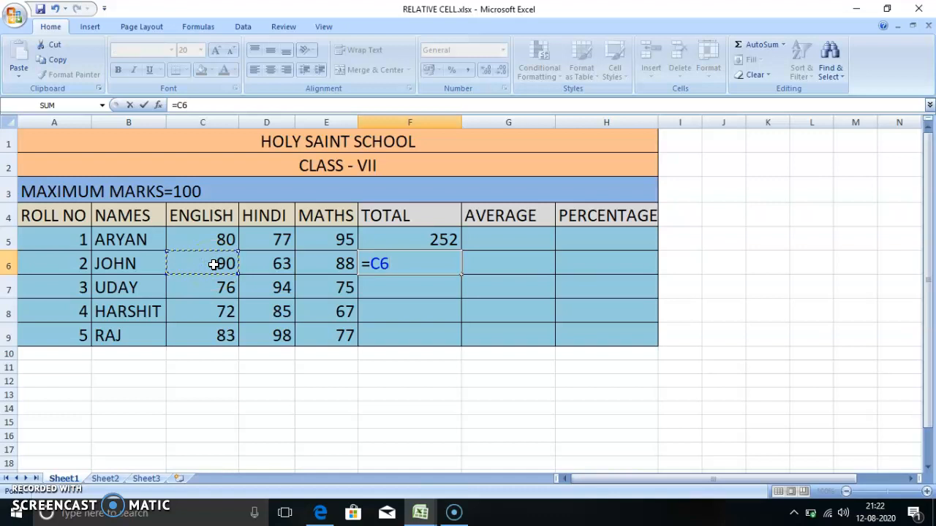
pyautogui.write('+')
pyautogui.click(263, 259)
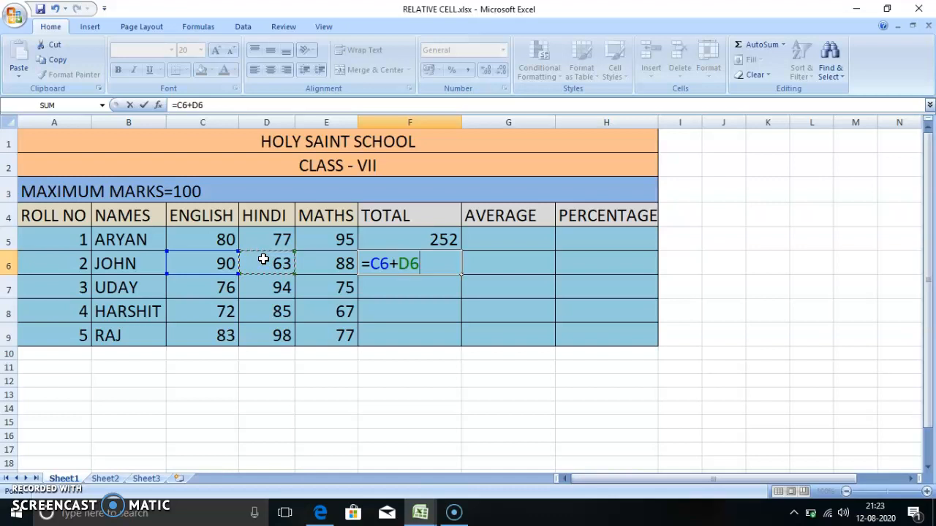
pyautogui.write('+')
pyautogui.click(345, 265)
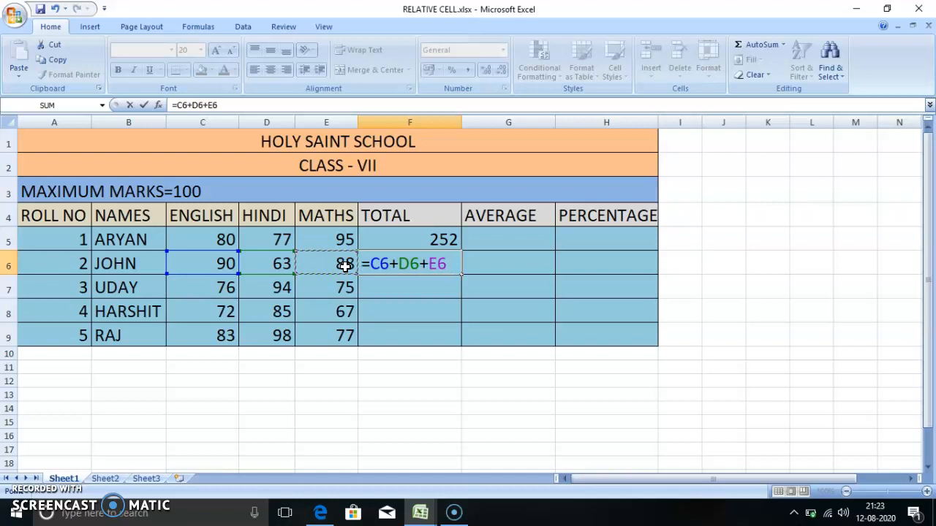
pyautogui.press('Return')
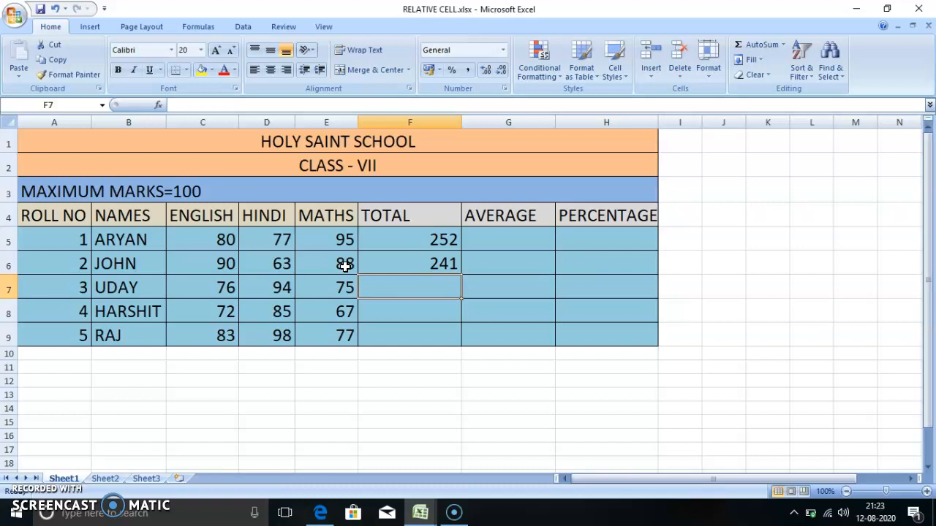
# Calculate the first student's average in G5 with the formula =(C5+D5+E5)/3.
pyautogui.click(489, 240)
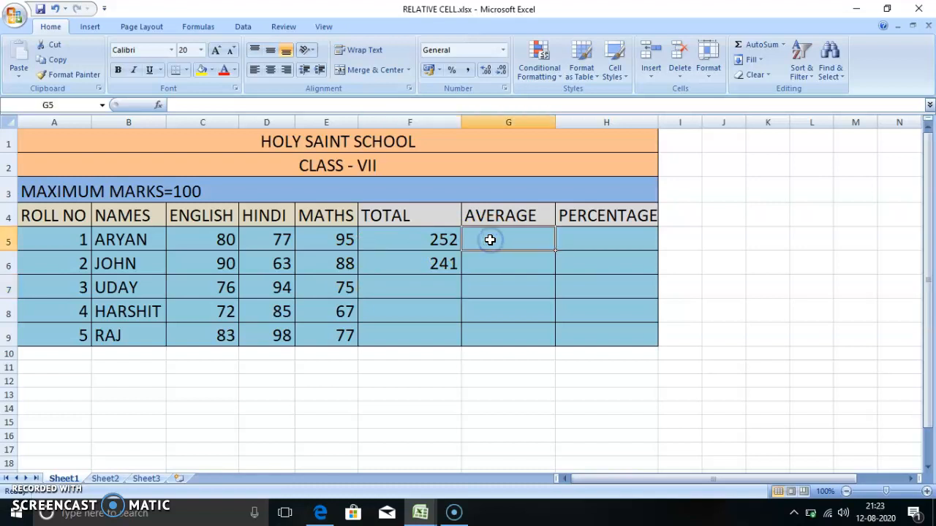
pyautogui.write('=')
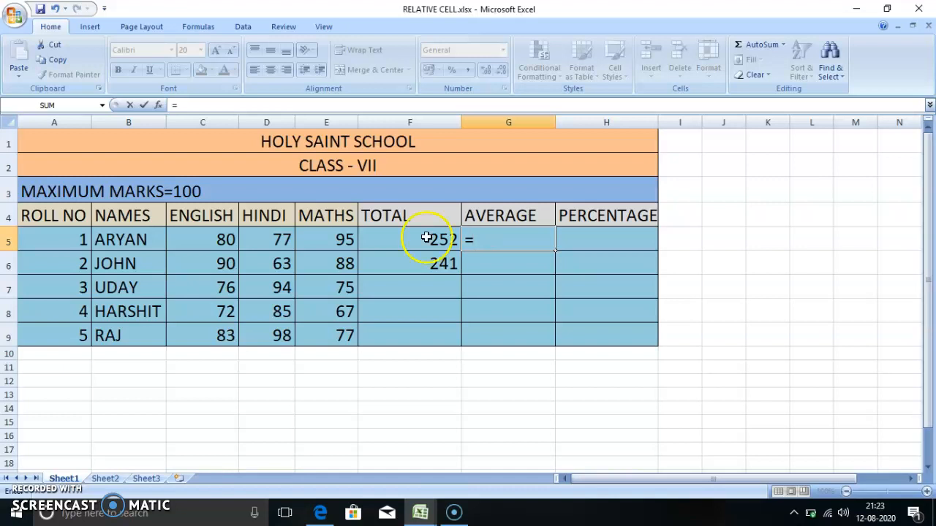
pyautogui.click(224, 239)
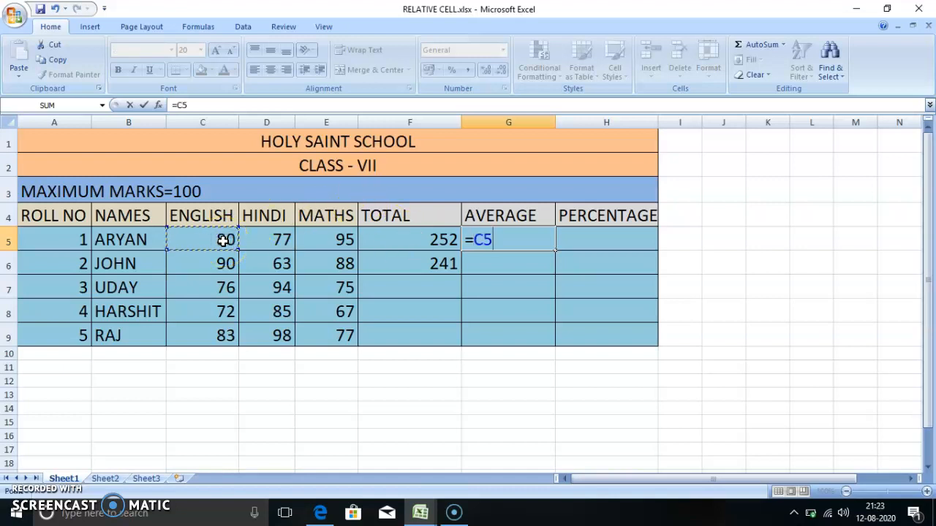
pyautogui.write('+')
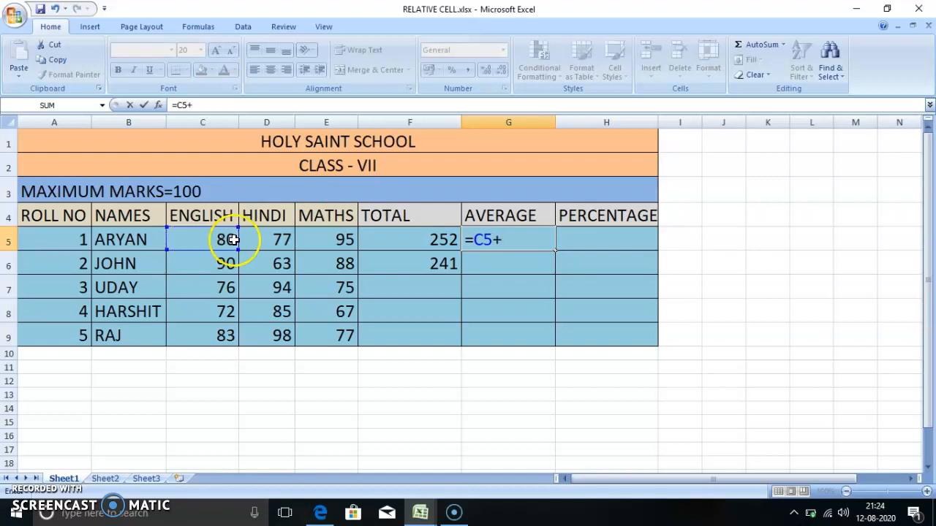
pyautogui.click(257, 243)
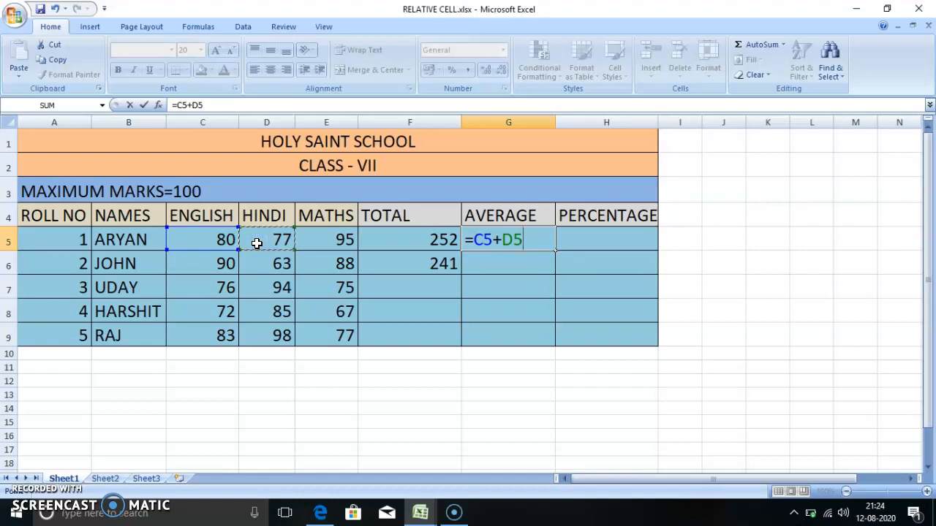
pyautogui.write('+')
pyautogui.click(329, 238)
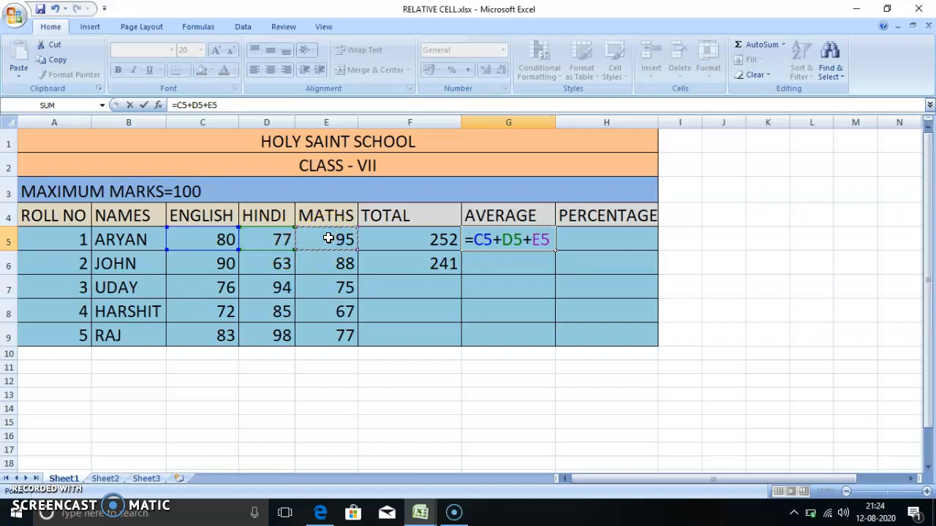
pyautogui.write(')')
pyautogui.write('(')
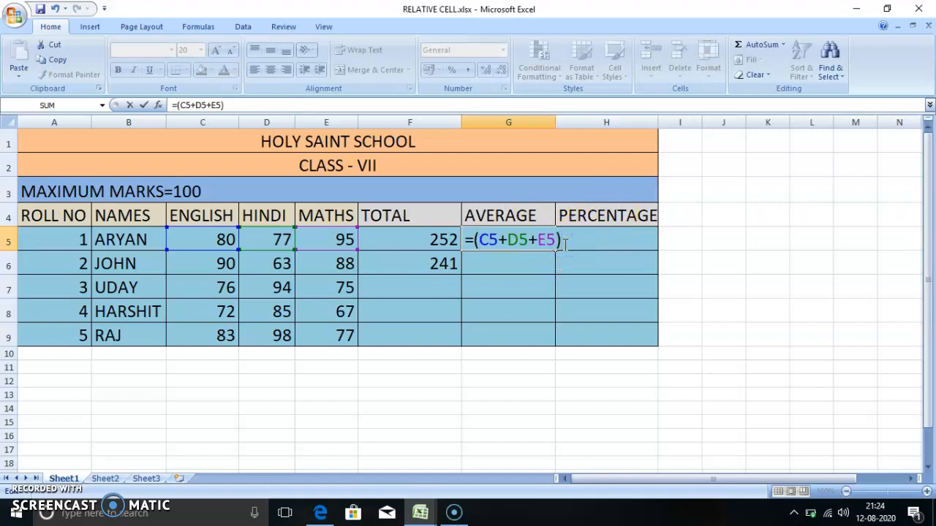
pyautogui.write('/')
pyautogui.write('3')
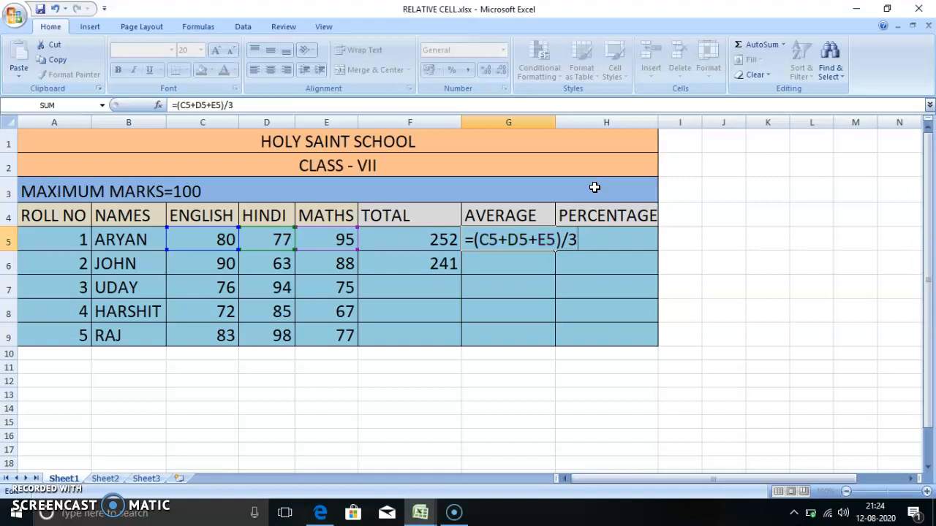
pyautogui.press('Return')
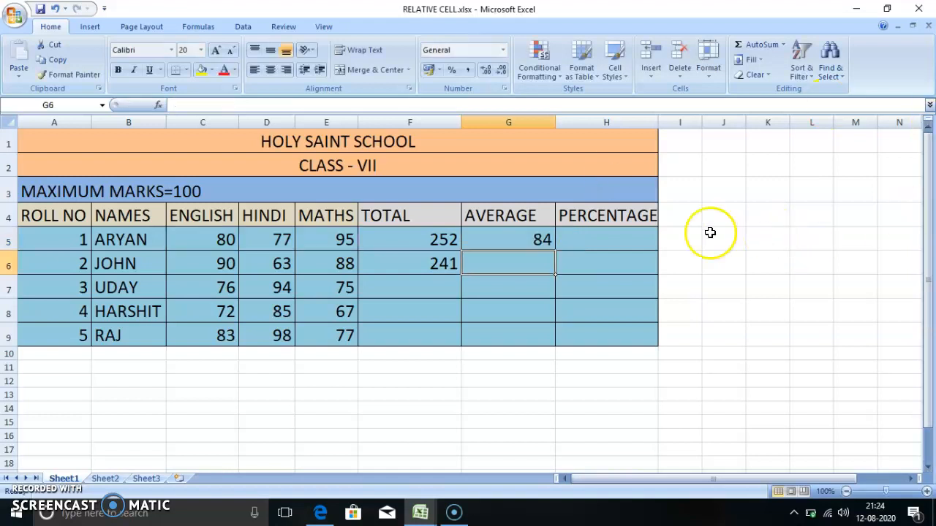
# Calculate the second student's average in G6 from the total, using the formula =F6/3.
pyautogui.click(503, 259)
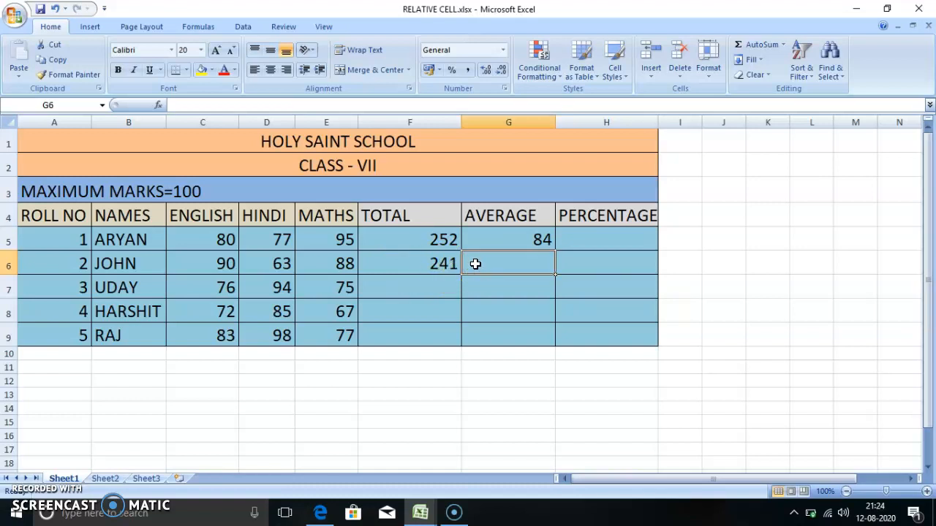
pyautogui.write('=')
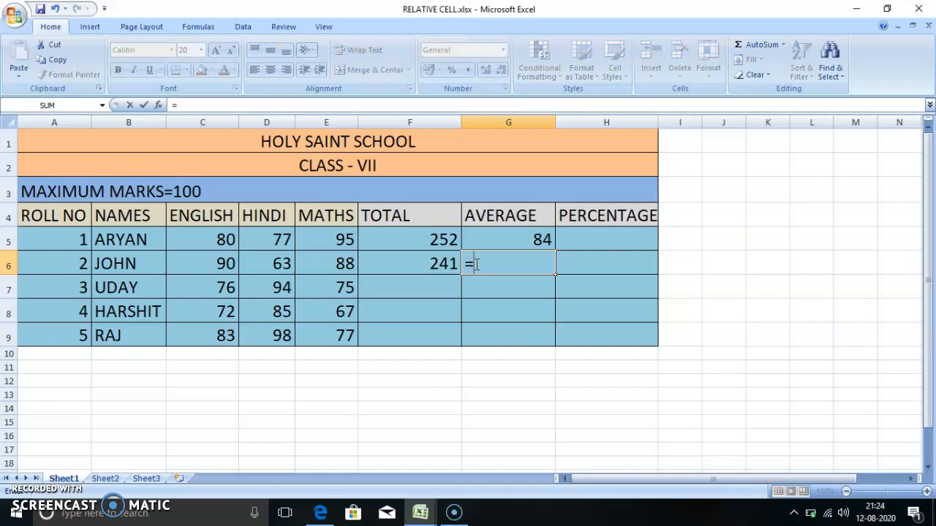
pyautogui.click(432, 266)
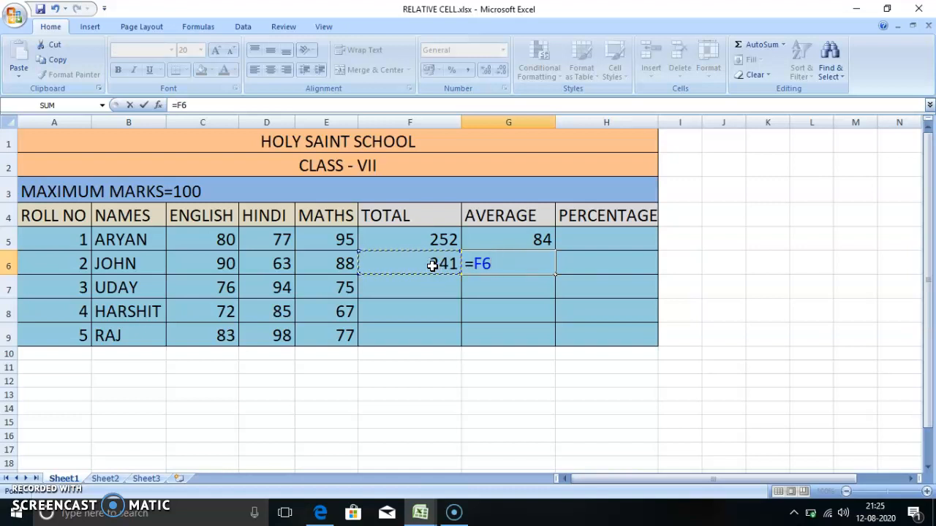
pyautogui.write('/3')
pyautogui.press('Return')
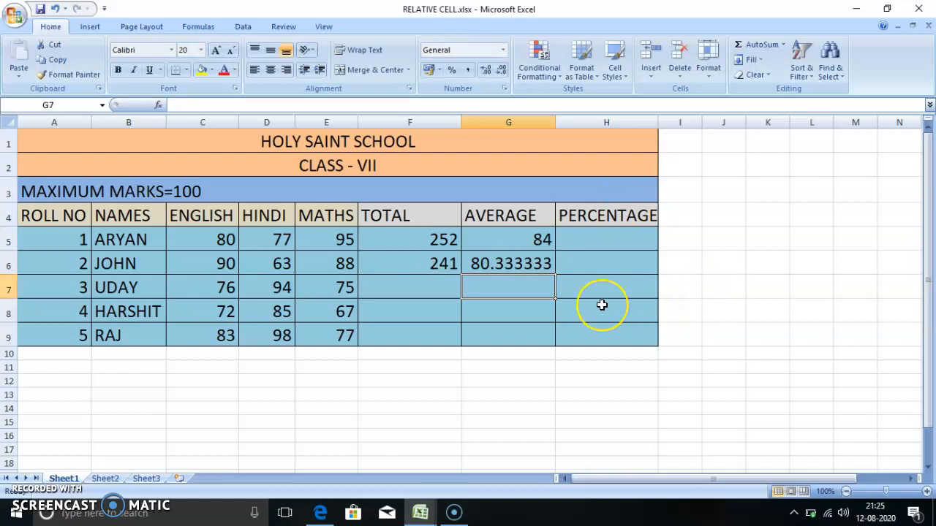
# Calculate the first student's percentage in H5 with the formula =(F5/300)*100.
pyautogui.click(594, 245)
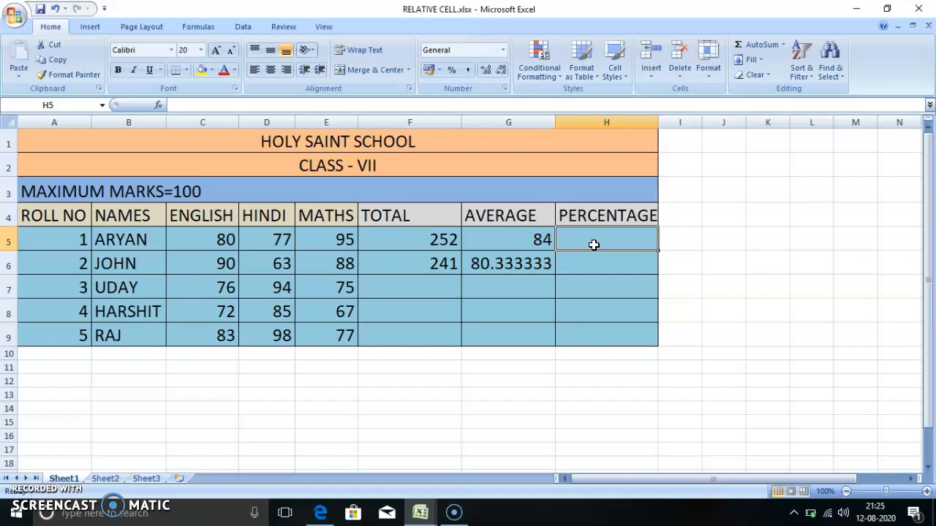
pyautogui.write('=')
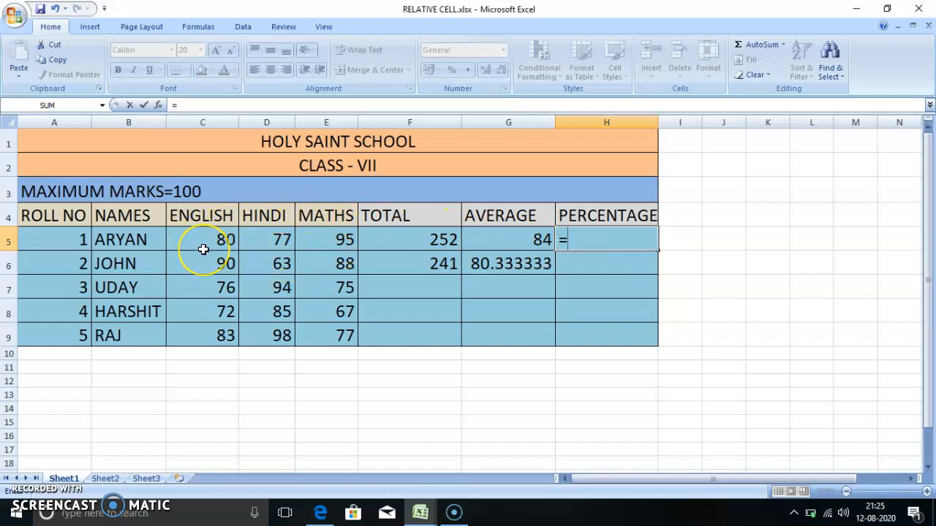
pyautogui.click(431, 241)
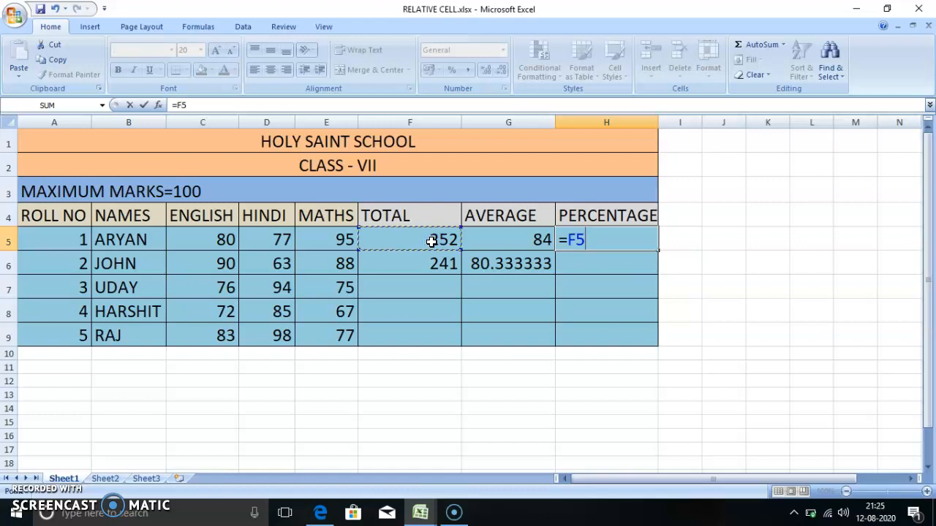
pyautogui.press('Left')
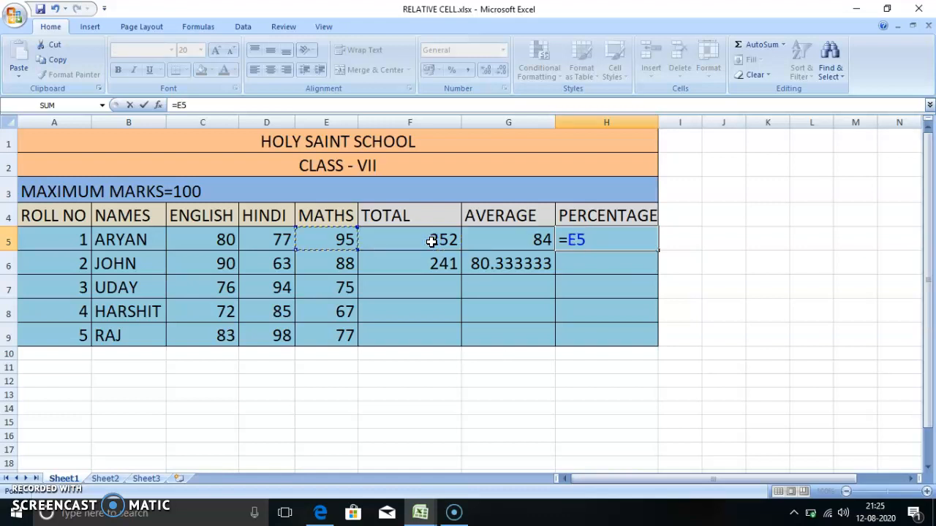
pyautogui.press('Right')
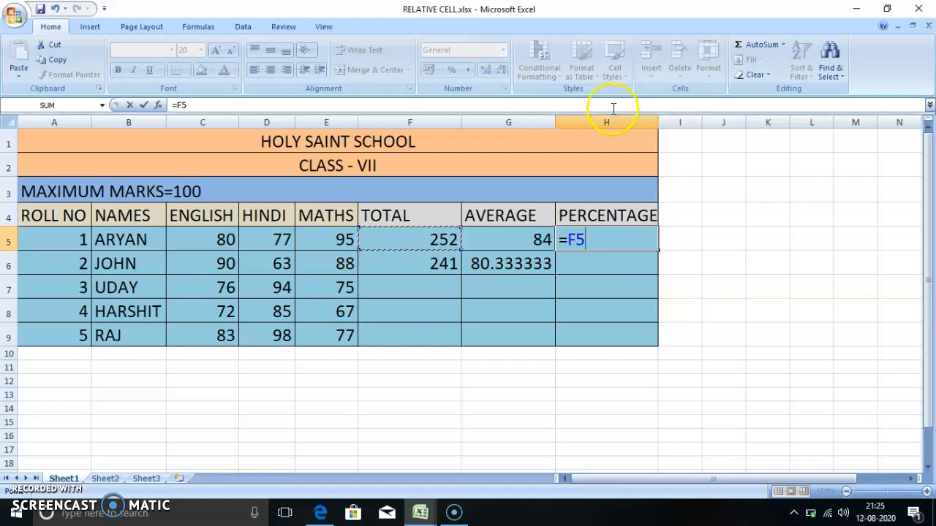
pyautogui.click(568, 239)
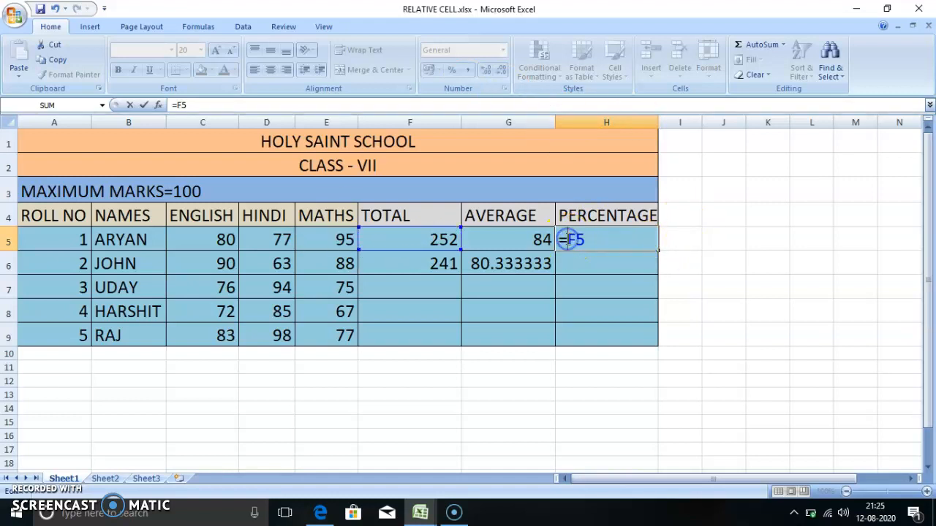
pyautogui.write('(')
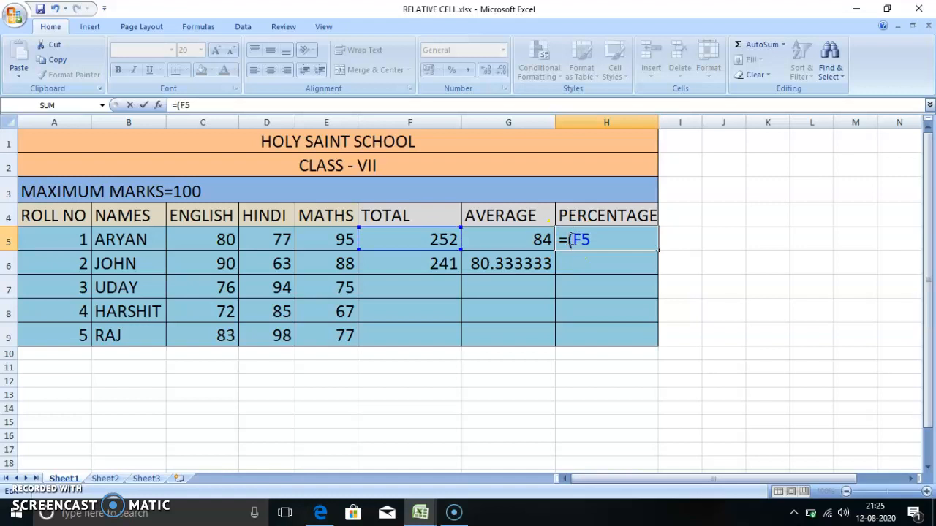
pyautogui.click(594, 241)
pyautogui.write('/300)')
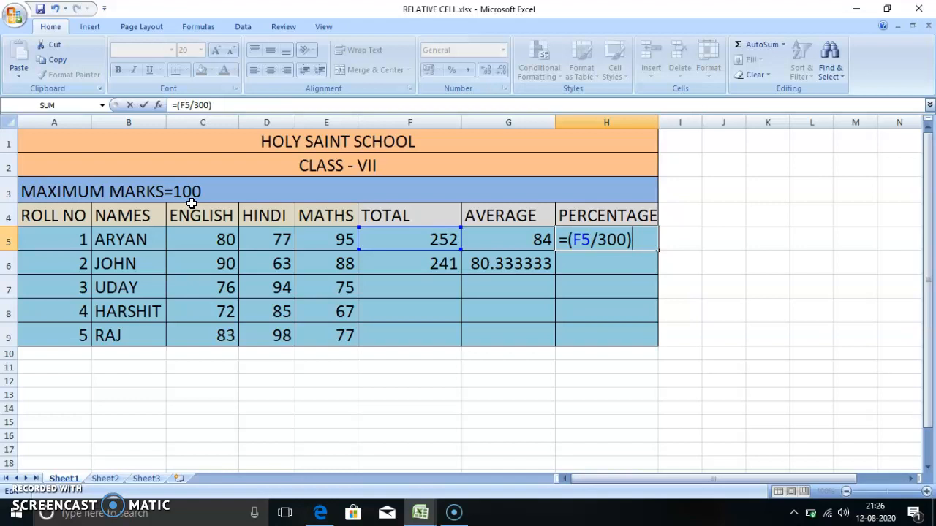
pyautogui.write('*100')
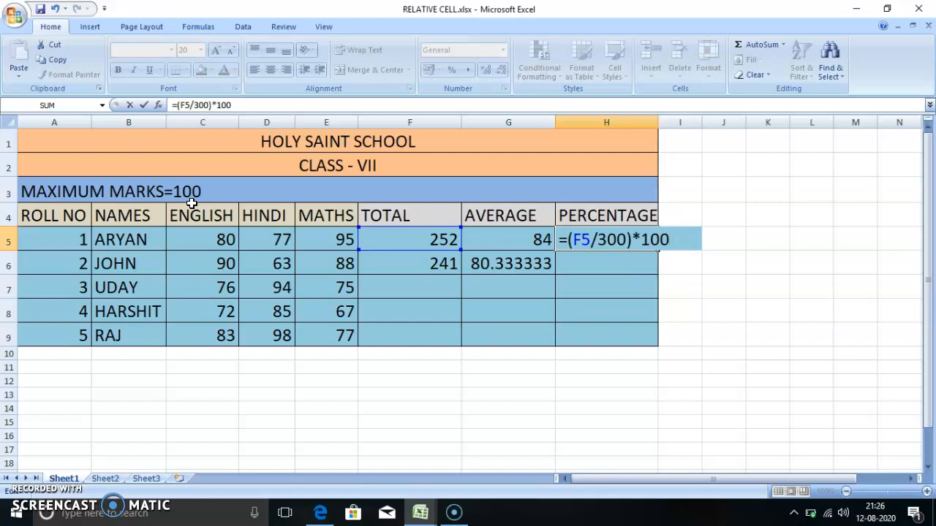
pyautogui.press('Return')
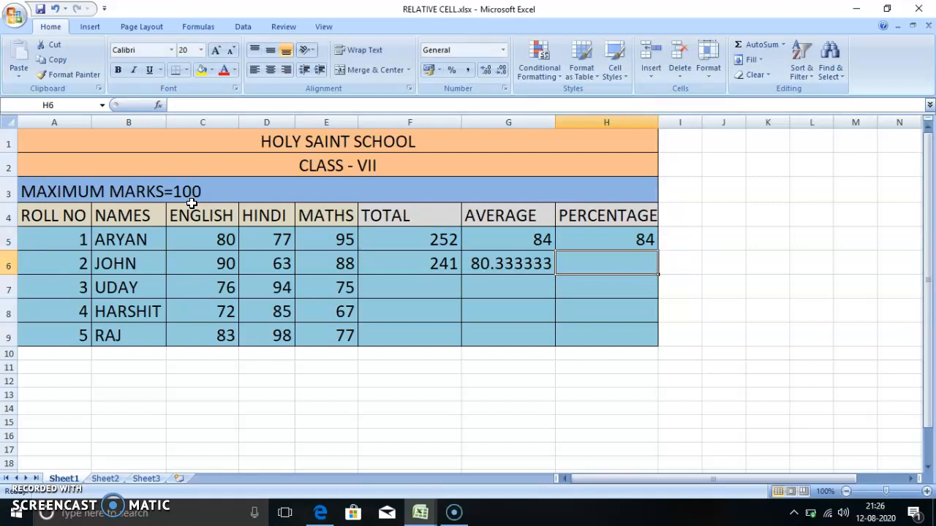
# Calculate the second student's percentage in H6 with the formula =(F6/300)*100.
pyautogui.write('=')
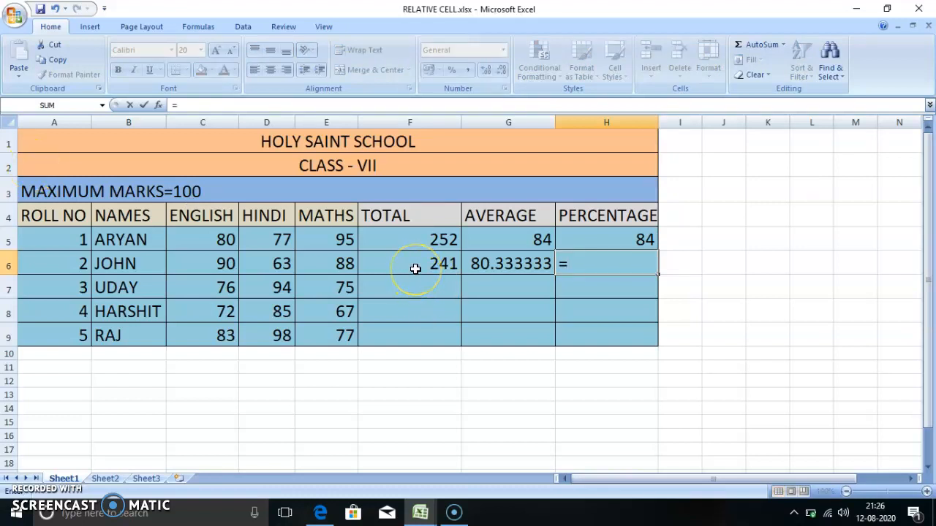
pyautogui.write('(')
pyautogui.click(424, 260)
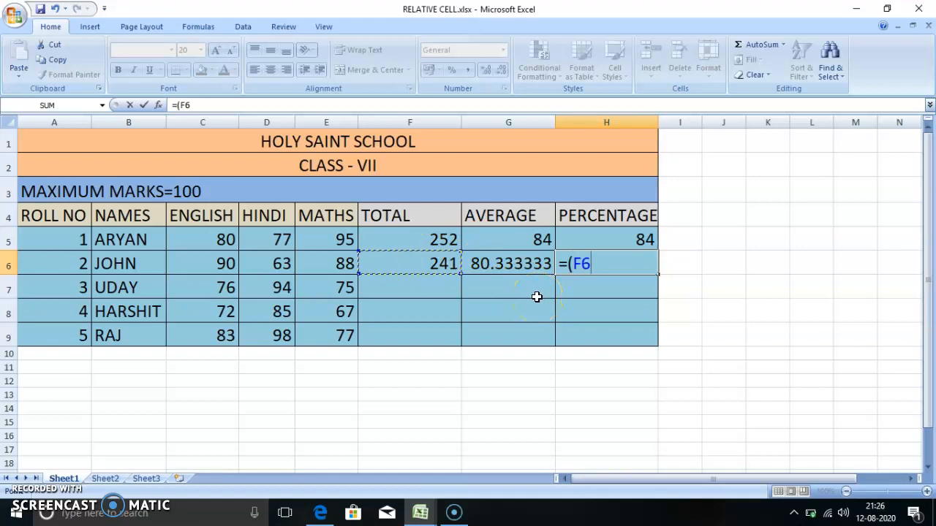
pyautogui.write('/300')
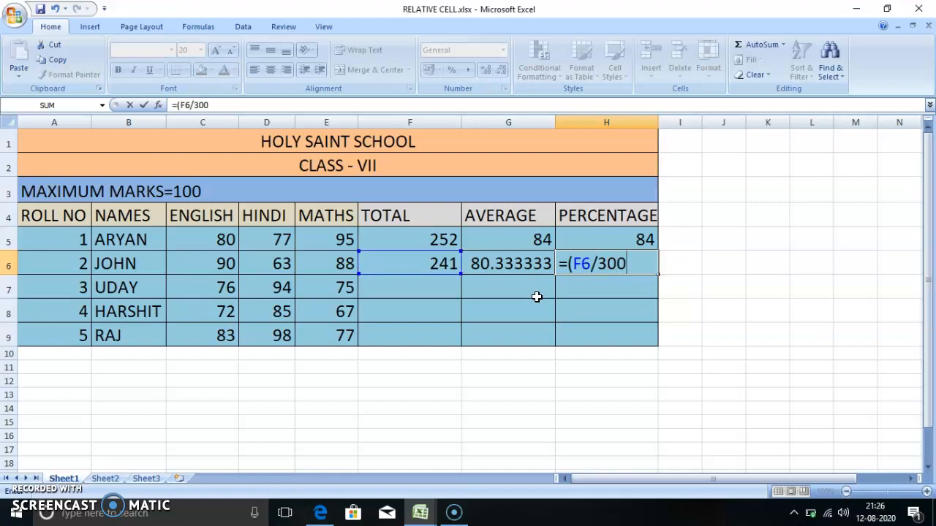
pyautogui.write(')*')
pyautogui.write('100')
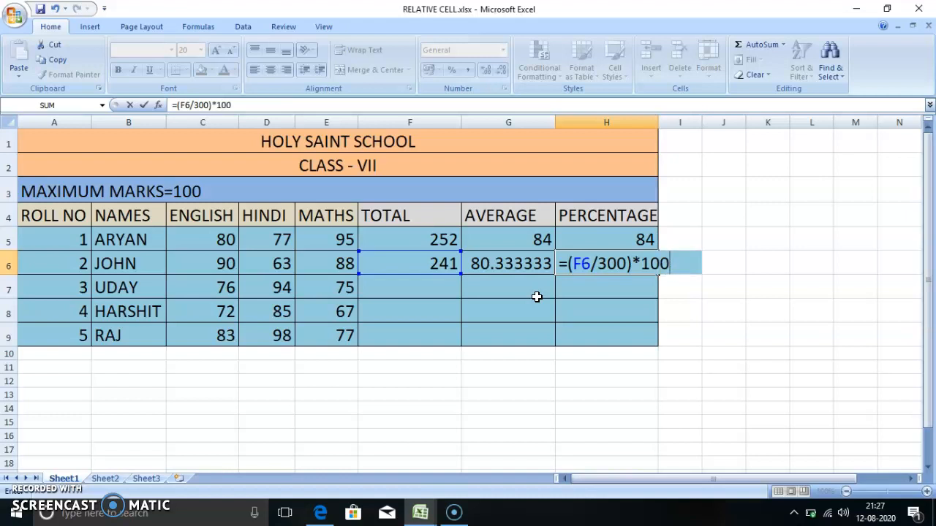
pyautogui.press('Return')
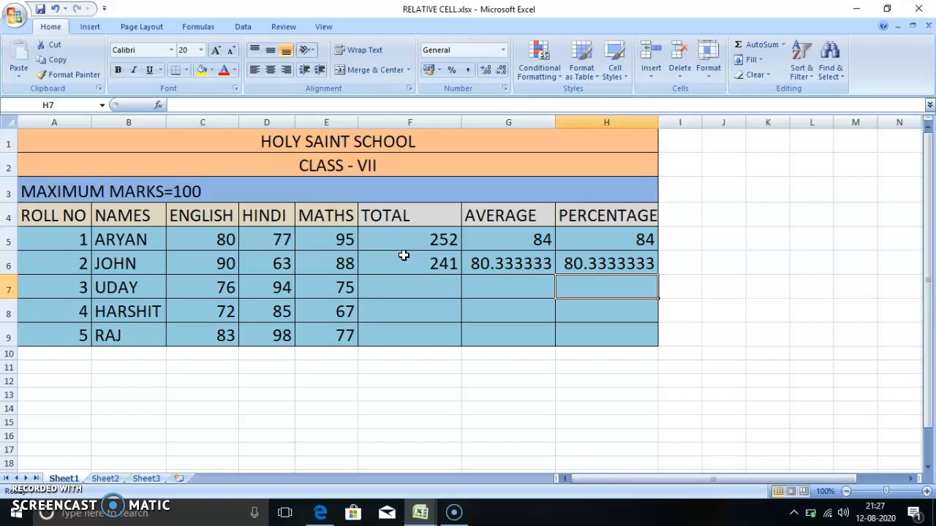
pyautogui.click(423, 238)
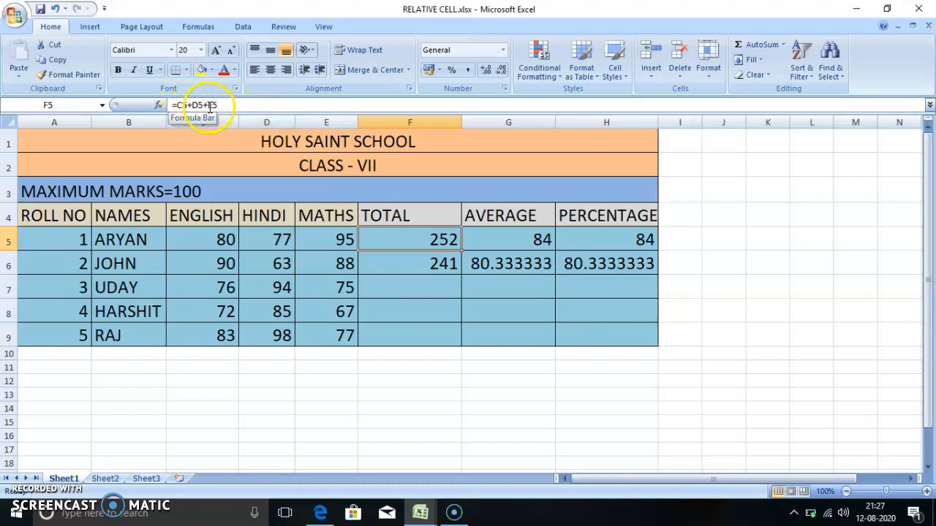
pyautogui.rightClick(414, 244)
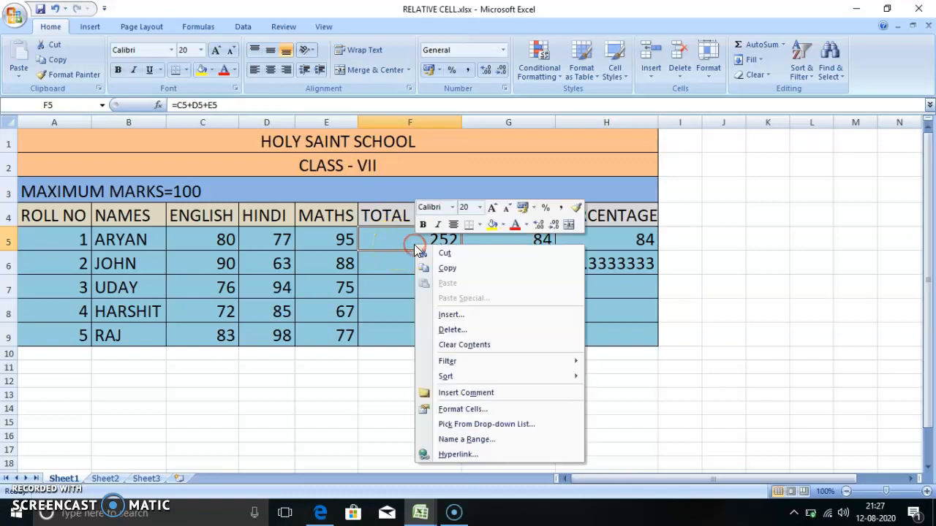
pyautogui.click(445, 269)
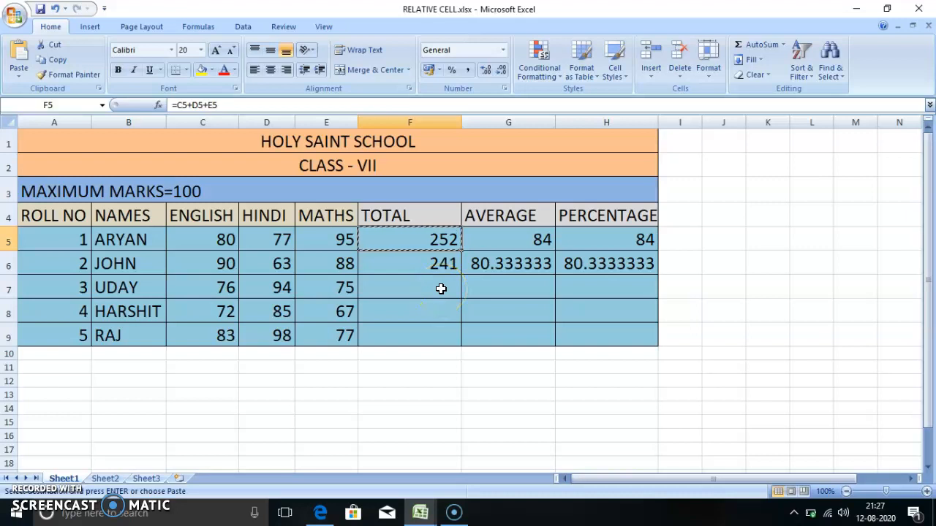
pyautogui.doubleClick(442, 289)
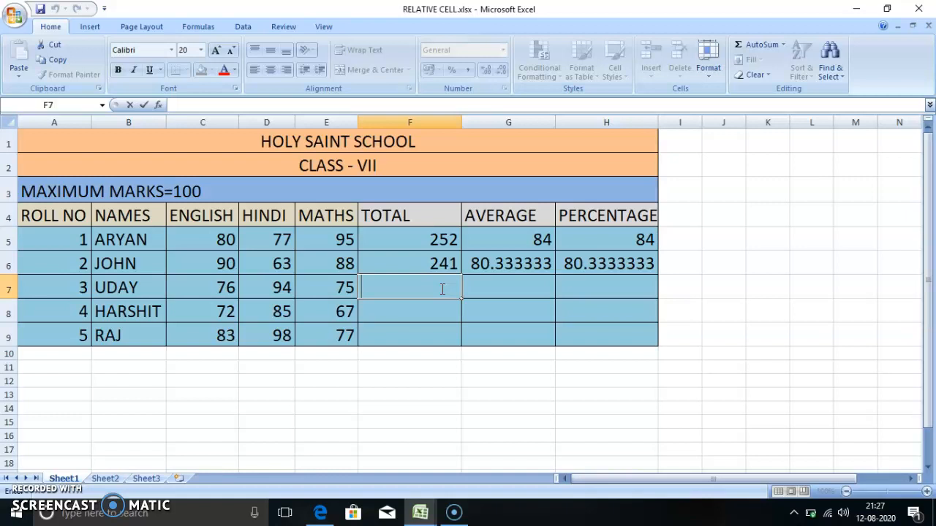
pyautogui.rightClick(442, 289)
pyautogui.click(438, 403)
pyautogui.click(434, 295)
pyautogui.click(435, 311)
pyautogui.click(435, 286)
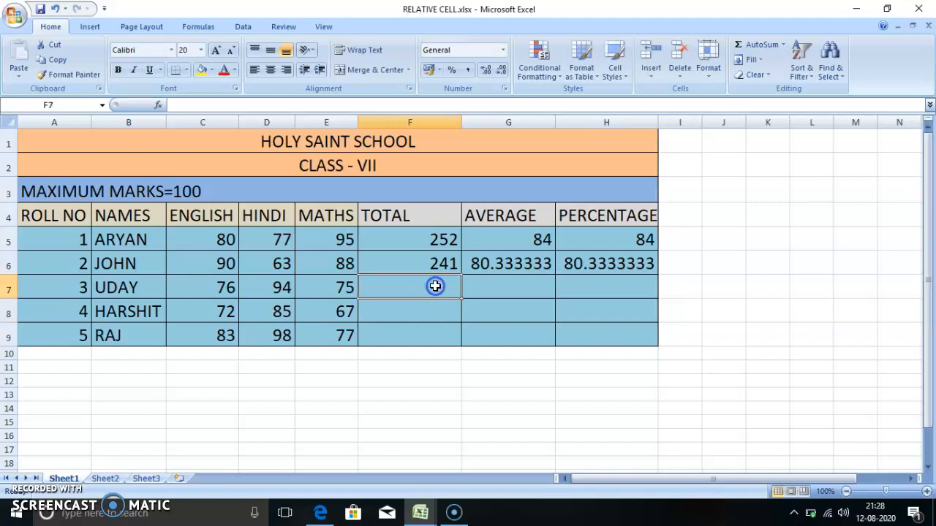
pyautogui.rightClick(435, 286)
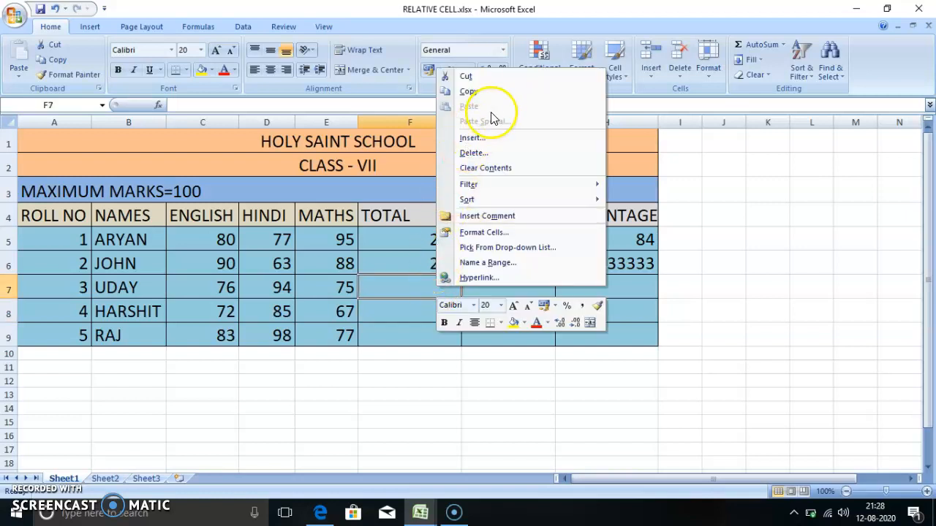
pyautogui.moveTo(486, 201)
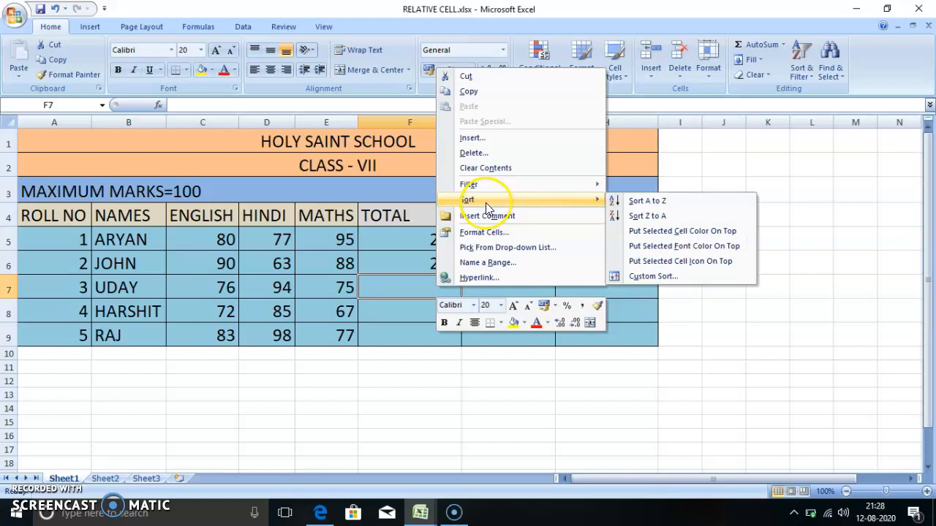
pyautogui.click(392, 321)
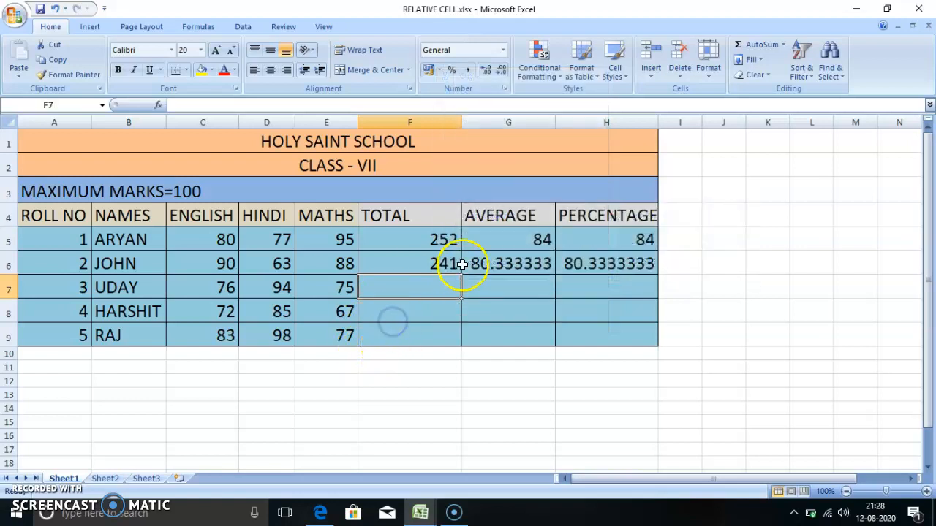
# Copy the first student's total formula from F5 and paste it into F7 for the third student.
pyautogui.click(448, 237)
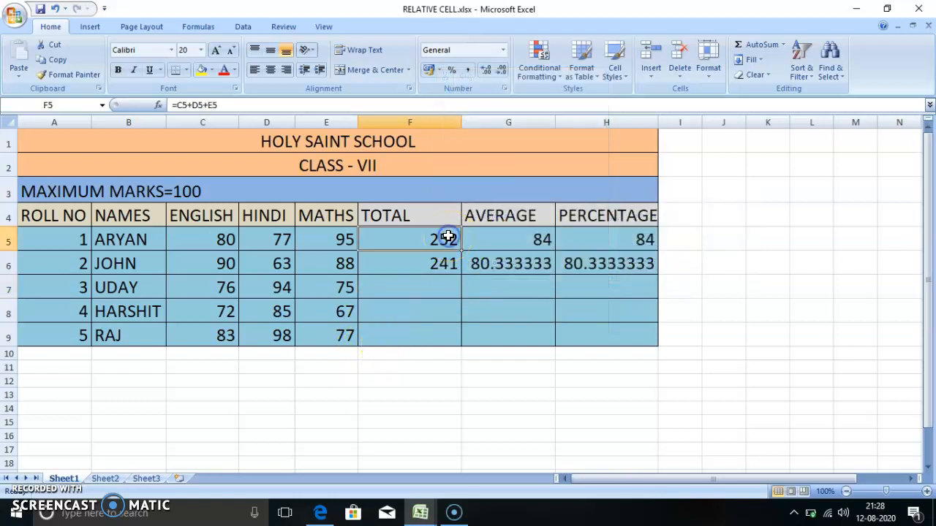
pyautogui.rightClick(450, 240)
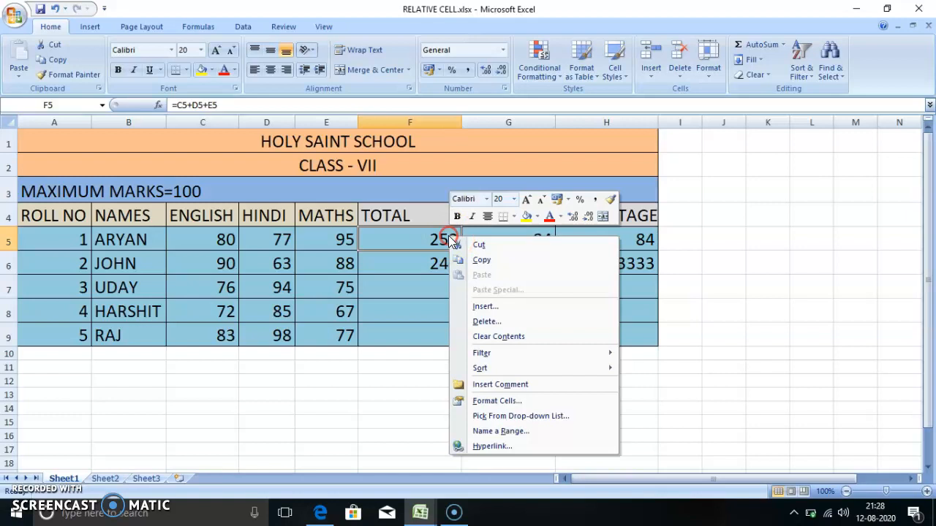
pyautogui.click(483, 261)
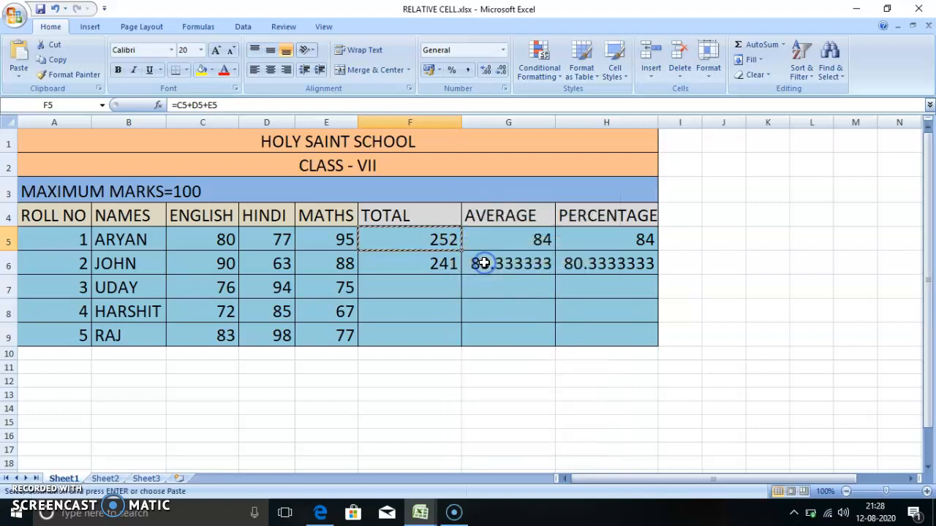
pyautogui.click(428, 287)
pyautogui.rightClick(430, 288)
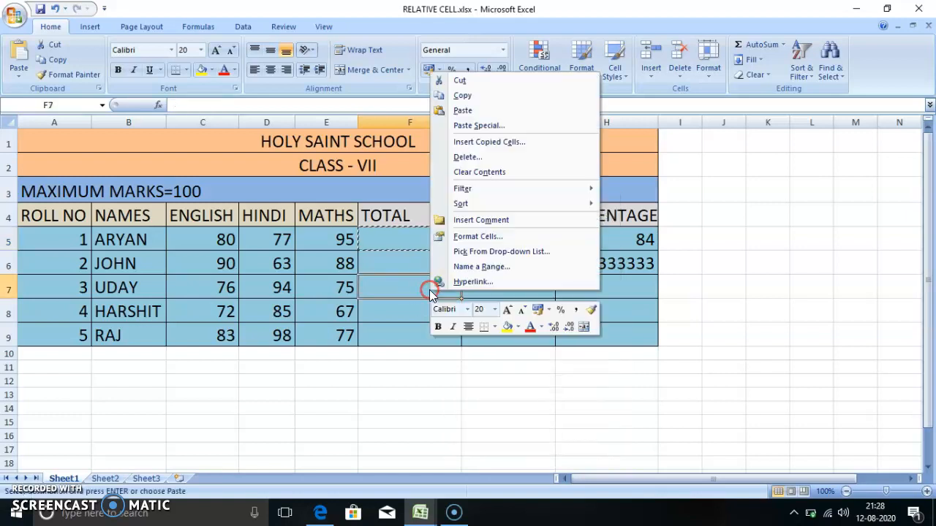
pyautogui.click(508, 111)
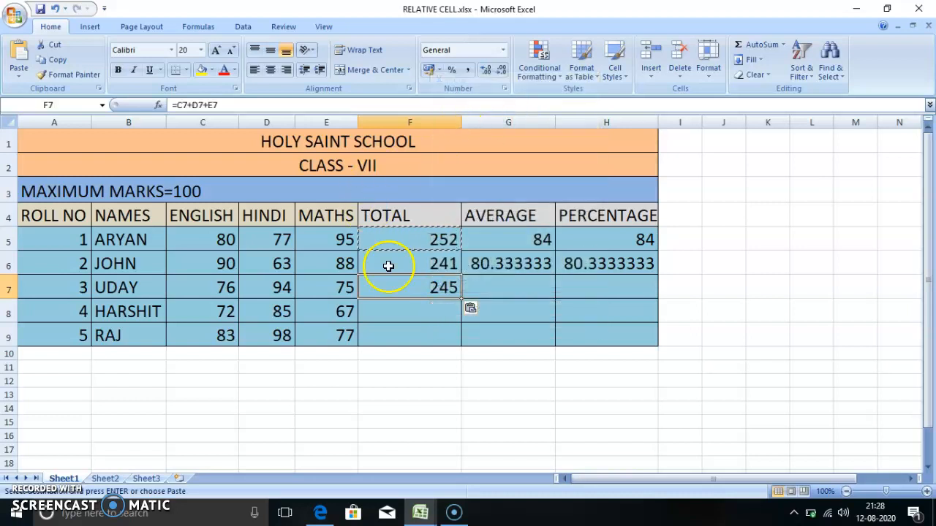
# Compare the relative cell references in the total formulas of F7, F5 and F6.
pyautogui.click(421, 291)
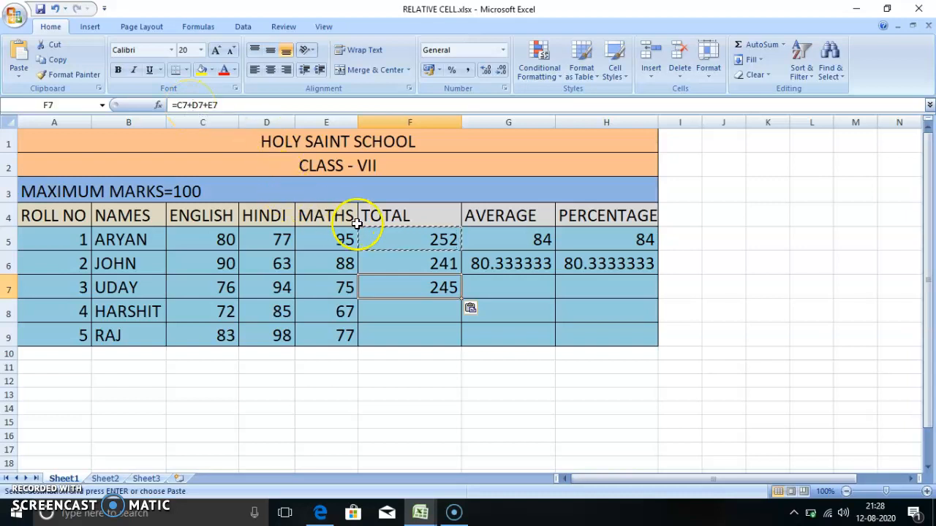
pyautogui.click(384, 243)
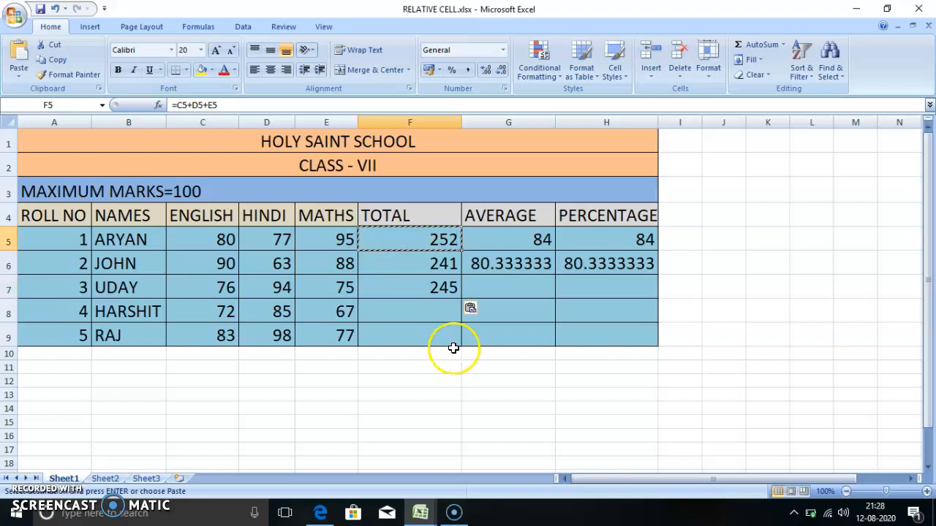
pyautogui.click(424, 284)
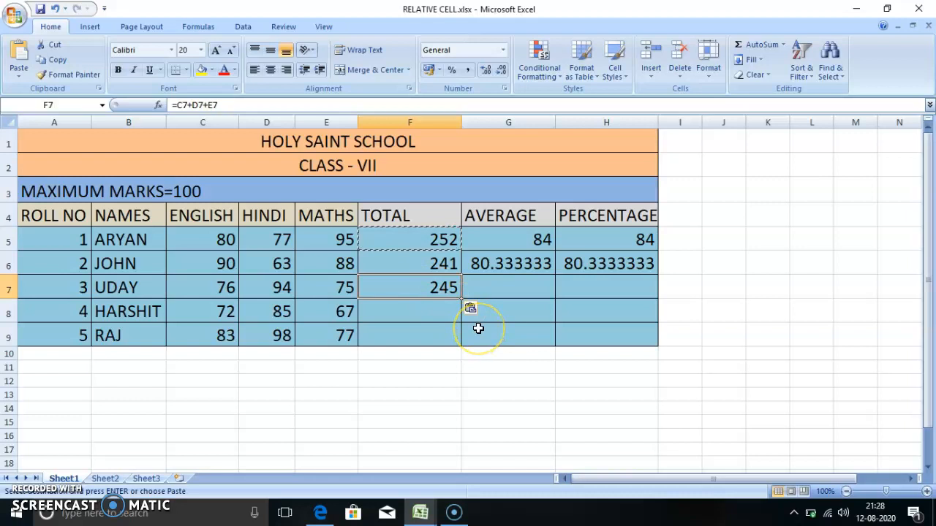
pyautogui.click(434, 264)
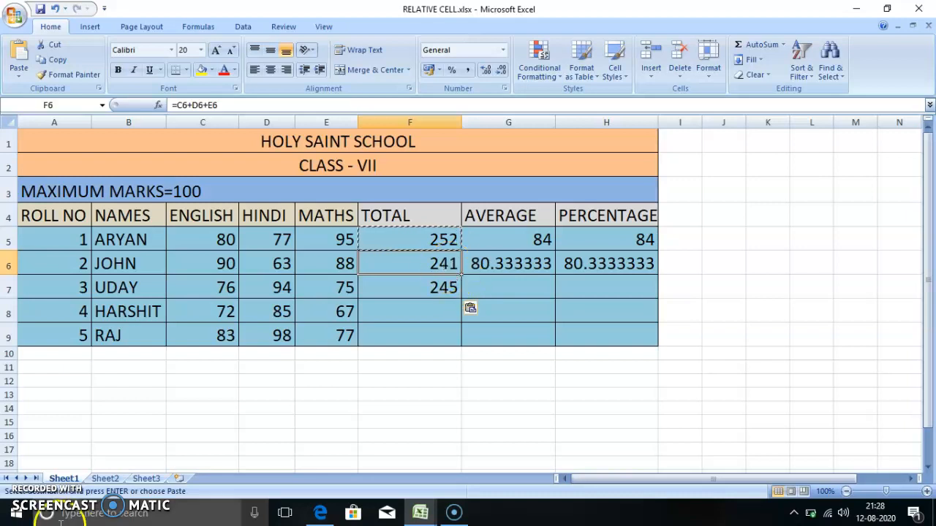
pyautogui.click(28, 496)
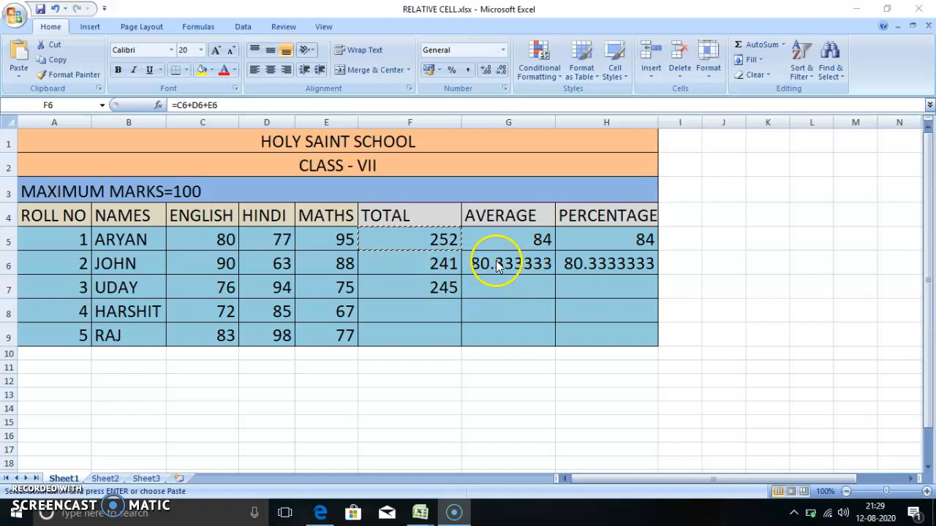
# Copy the total formula from F7 into F8 and fill it down to F9 for the last student.
pyautogui.click(420, 287)
pyautogui.hotkey('ctrl', 'v')
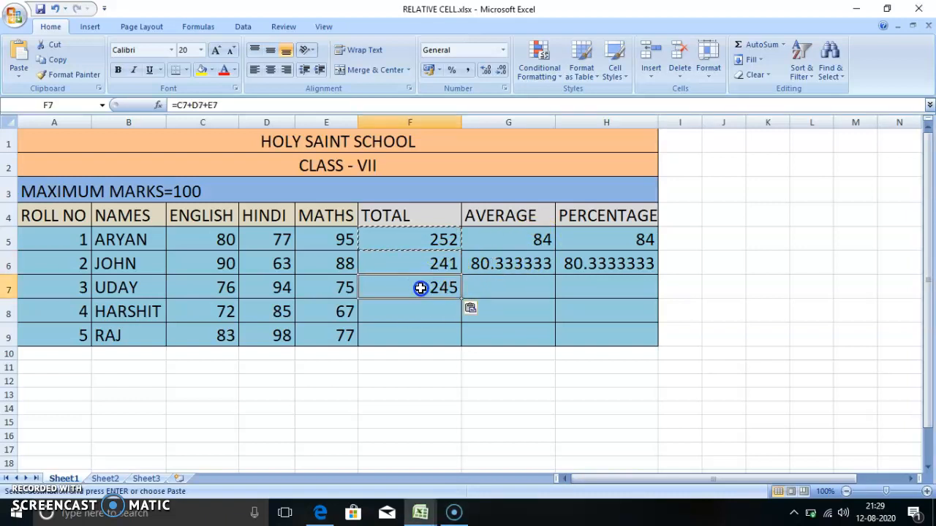
pyautogui.rightClick(420, 288)
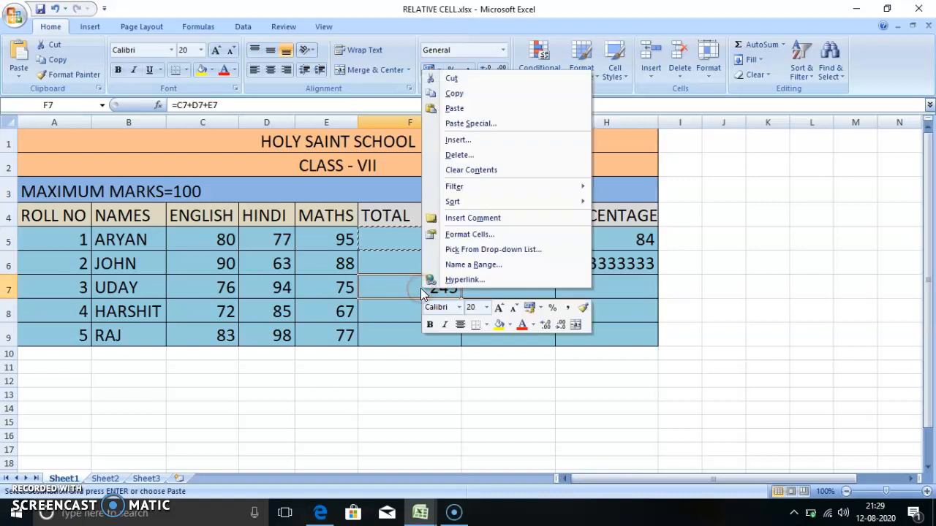
pyautogui.click(484, 93)
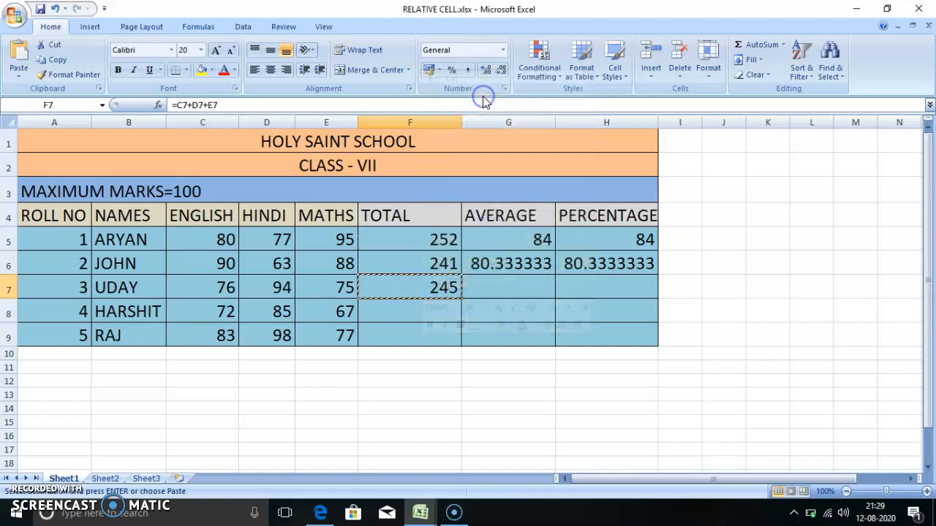
pyautogui.click(395, 315)
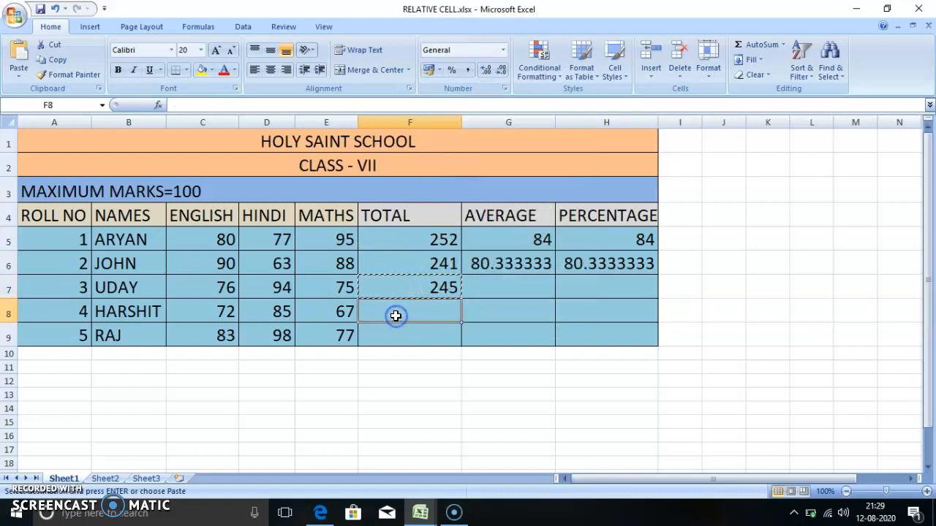
pyautogui.rightClick(396, 316)
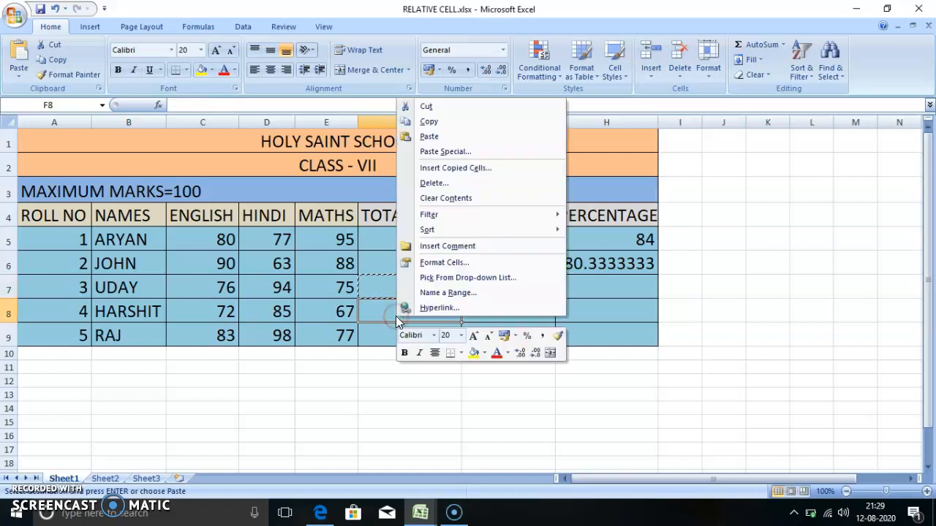
pyautogui.click(454, 139)
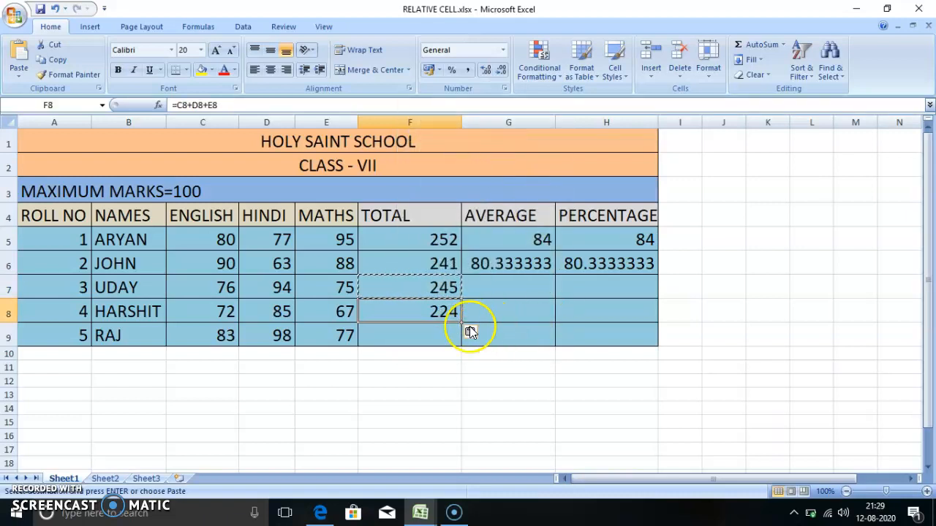
pyautogui.moveTo(462, 324); pyautogui.dragTo(463, 345)
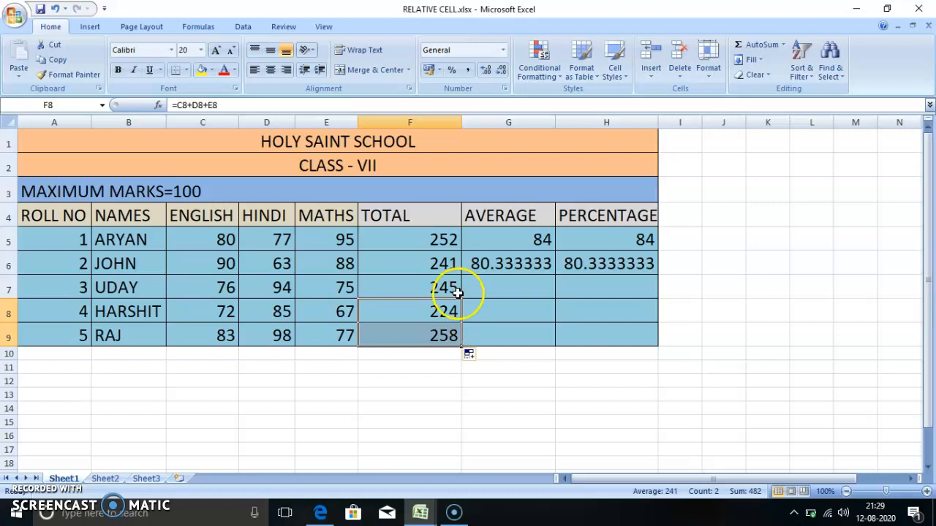
# Copy the average formula from G5 into G7 and fill it down through G9.
pyautogui.click(539, 239)
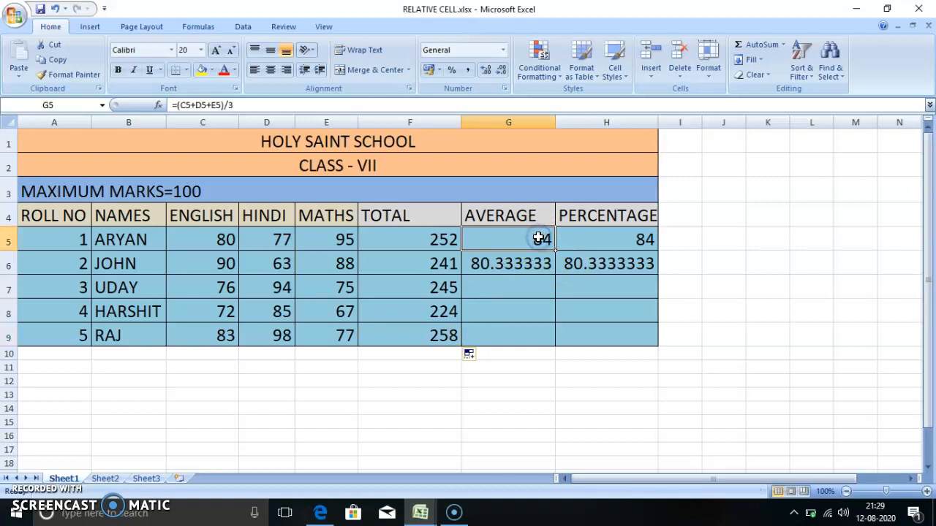
pyautogui.rightClick(539, 239)
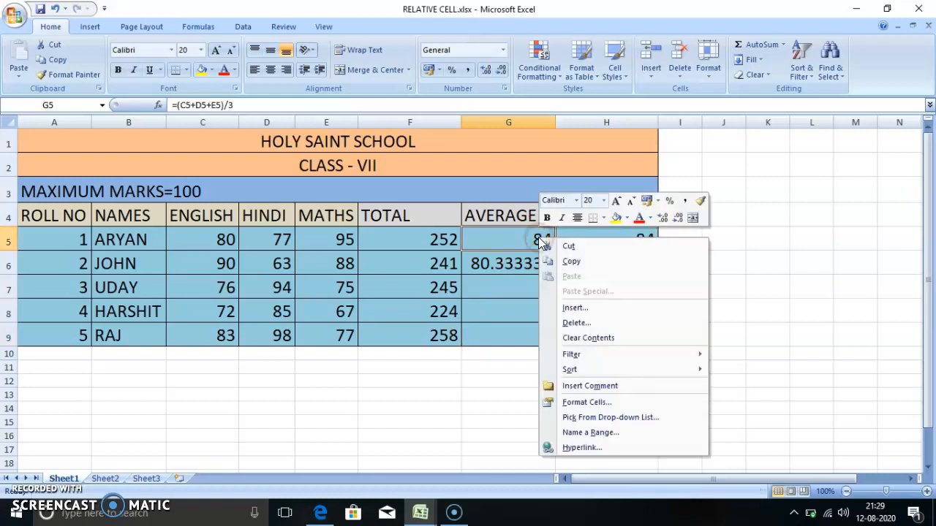
pyautogui.click(572, 265)
pyautogui.click(534, 286)
pyautogui.rightClick(534, 287)
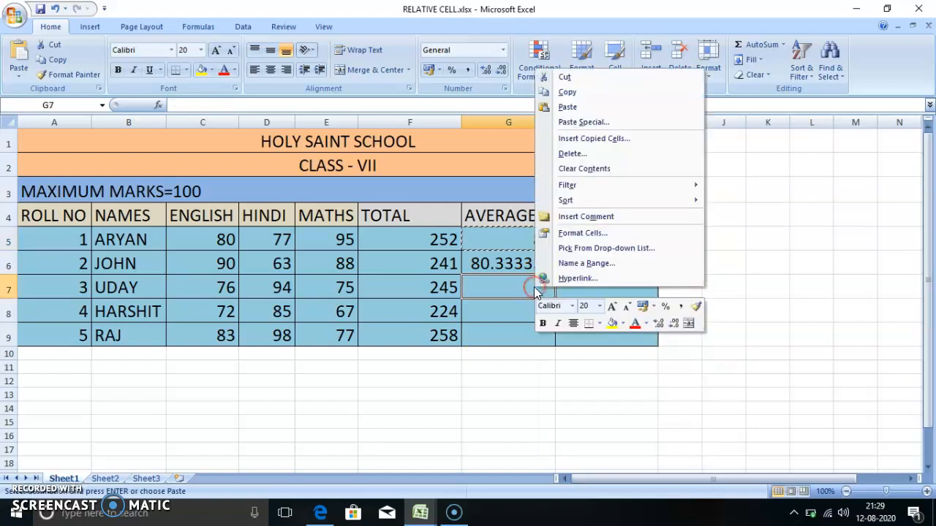
pyautogui.click(600, 108)
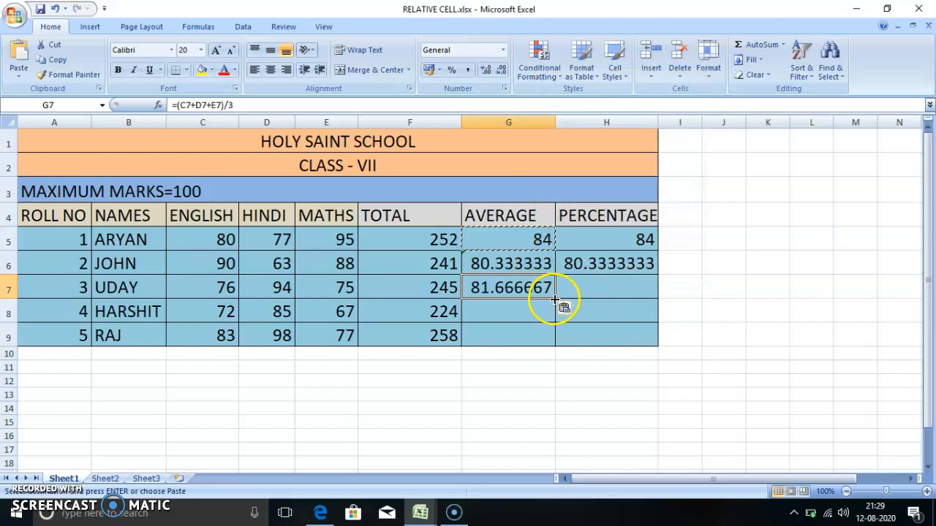
pyautogui.moveTo(554, 298); pyautogui.dragTo(557, 337)
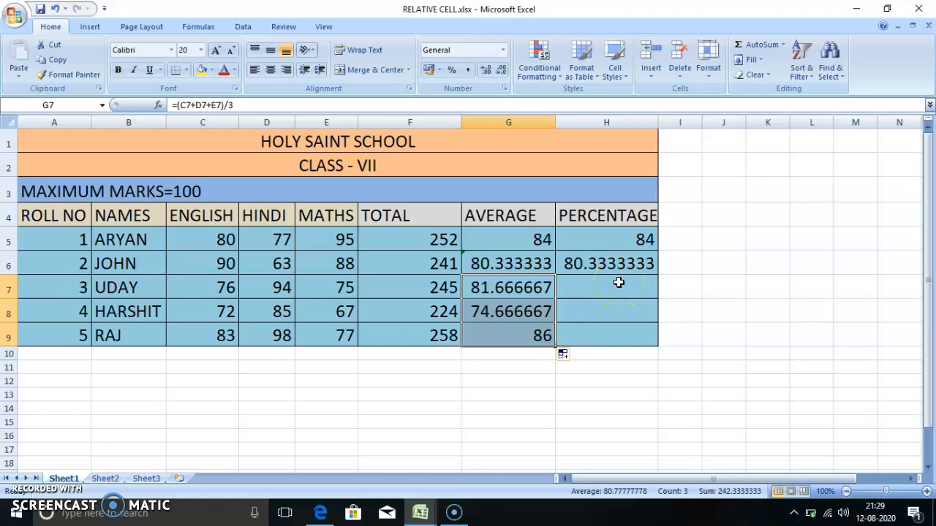
# Copy the percentage formula from H5 into H7 and fill it down through H9.
pyautogui.click(634, 244)
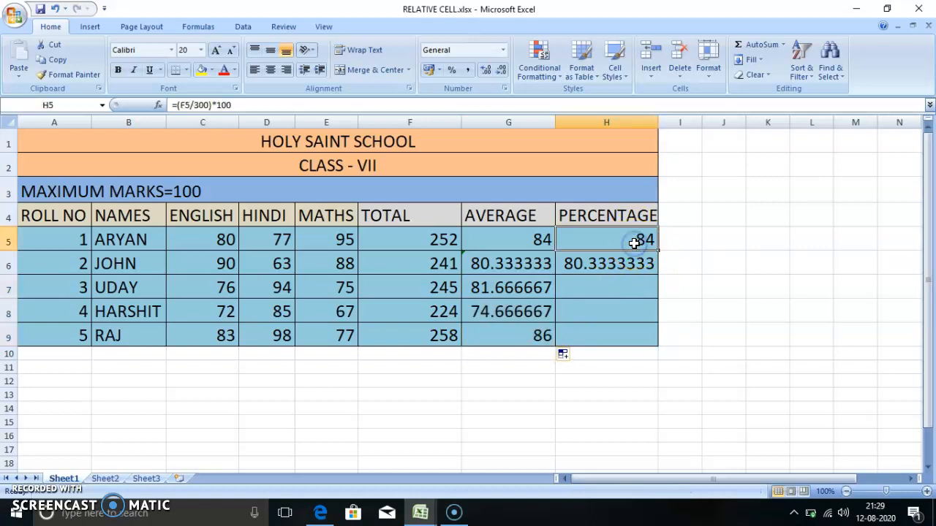
pyautogui.rightClick(634, 244)
pyautogui.click(677, 268)
pyautogui.click(642, 289)
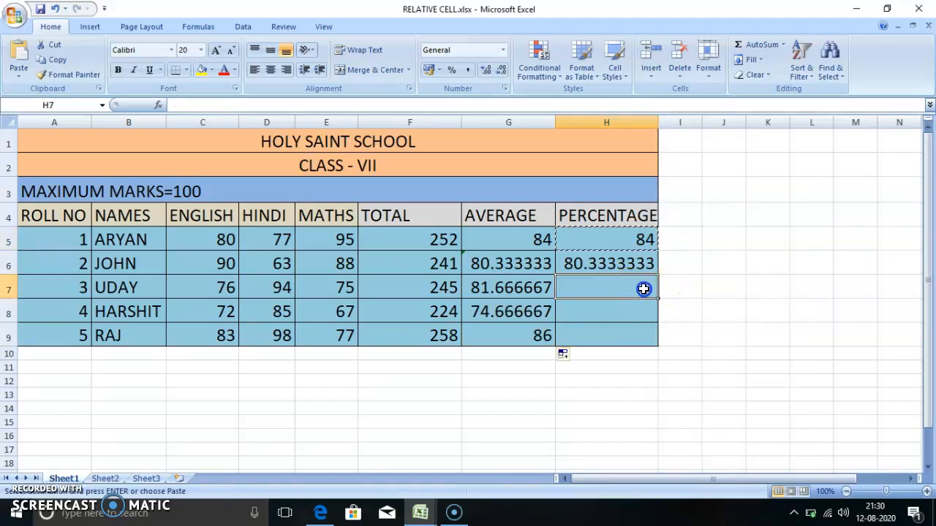
pyautogui.rightClick(643, 288)
pyautogui.click(724, 111)
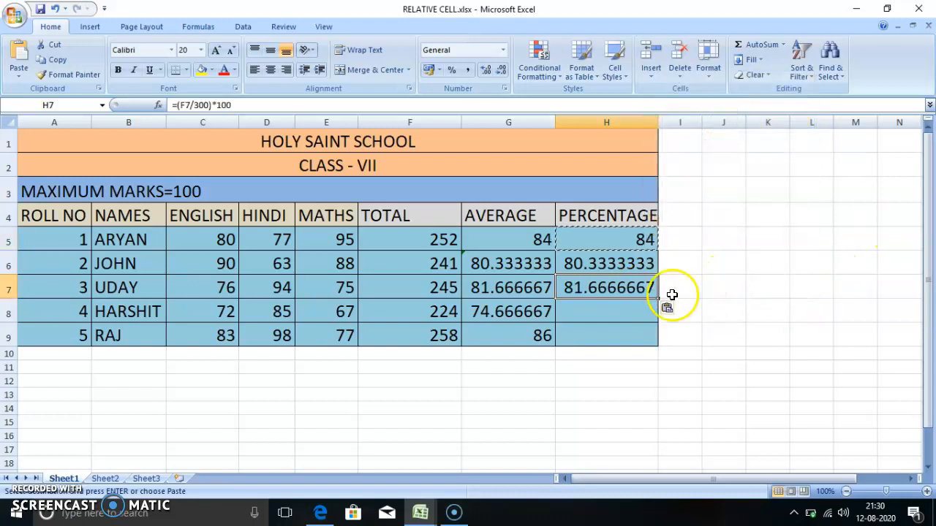
pyautogui.moveTo(660, 299); pyautogui.dragTo(660, 341)
pyautogui.click(727, 287)
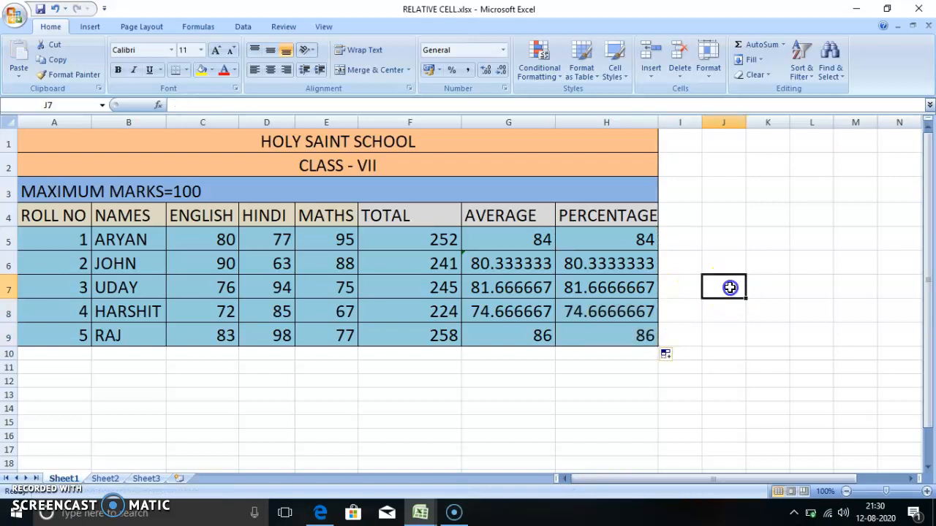